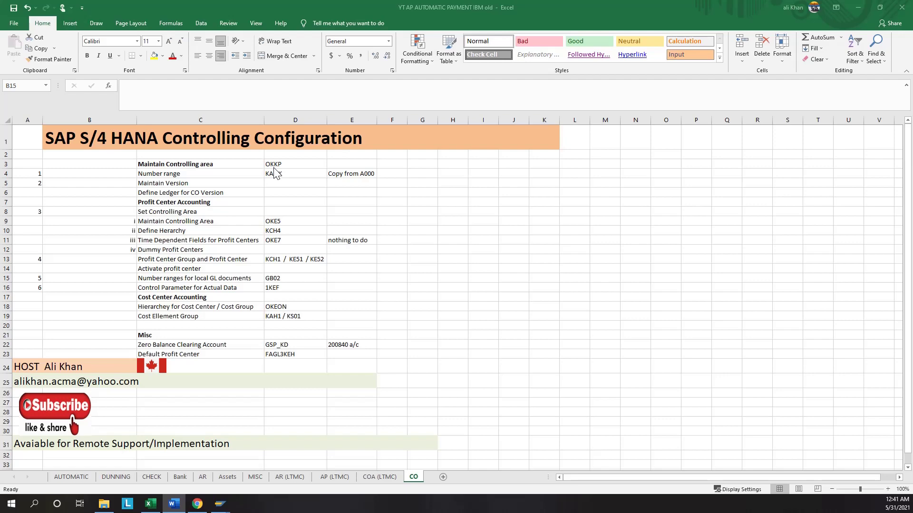
# Go back to SAP and run Maintain Controlling Area from the IMG to list all 72 controlling areas
pyautogui.moveTo(228, 505)
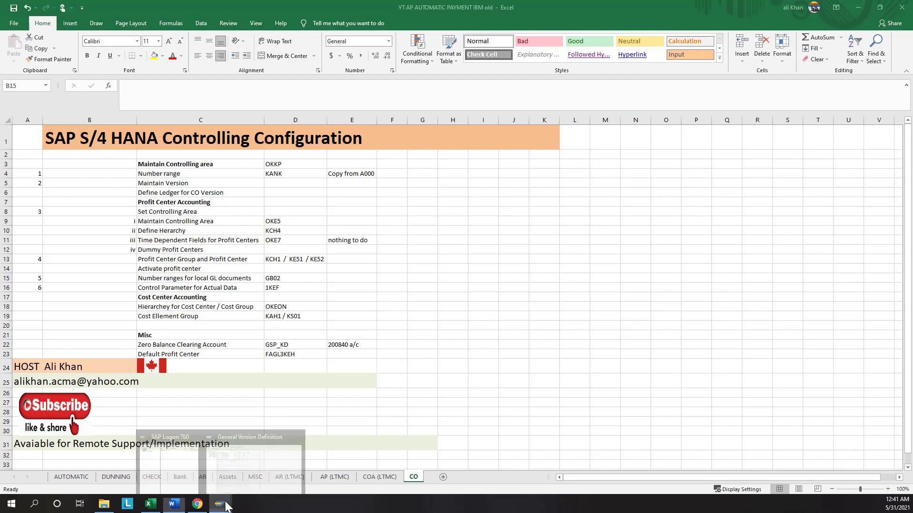
pyautogui.click(255, 460)
pyautogui.click(137, 33)
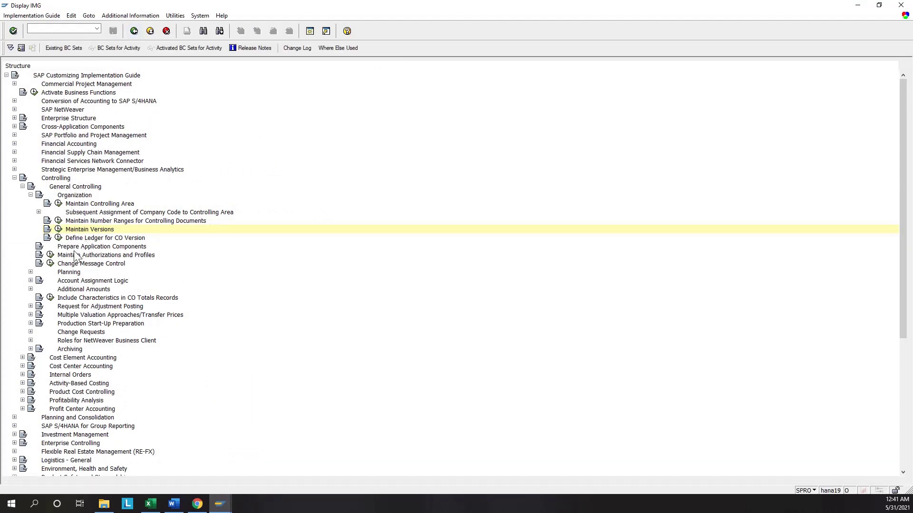
pyautogui.click(59, 205)
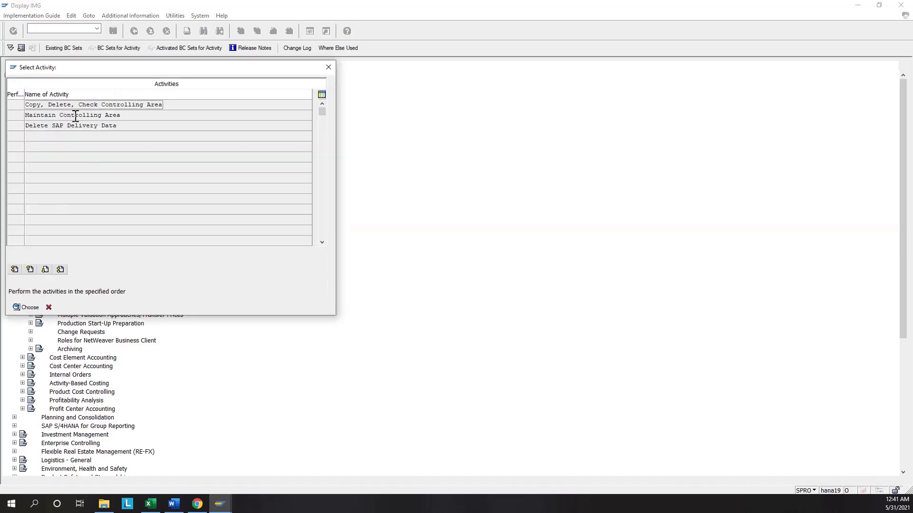
pyautogui.doubleClick(76, 115)
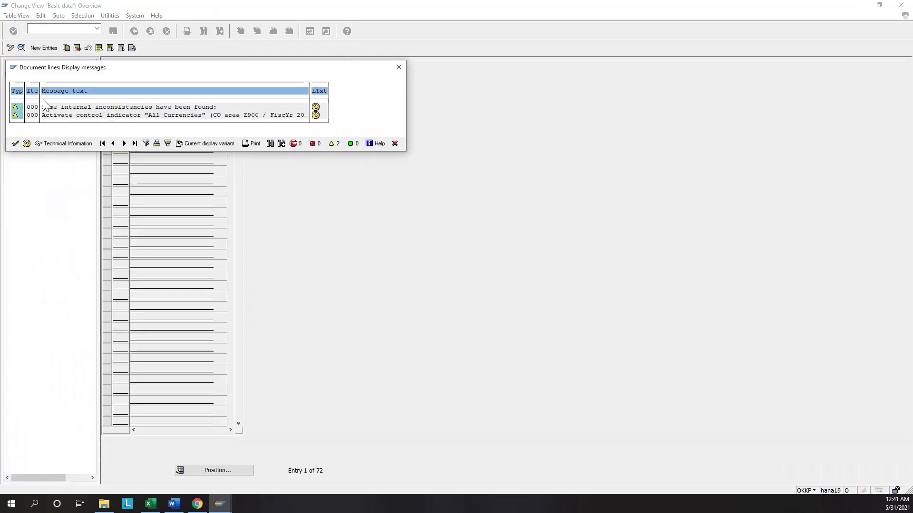
# Dismiss the inconsistency messages, position the overview on ZLBC and select its row
pyautogui.click(15, 143)
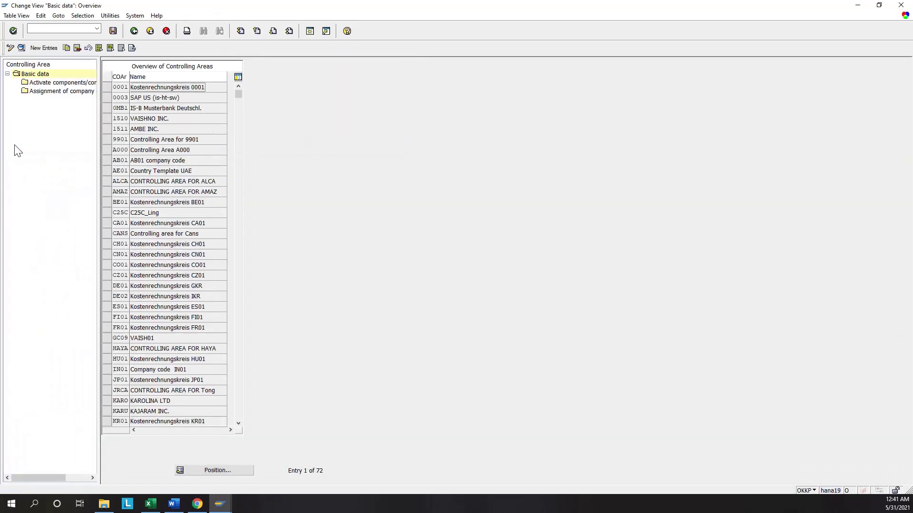
pyautogui.click(212, 470)
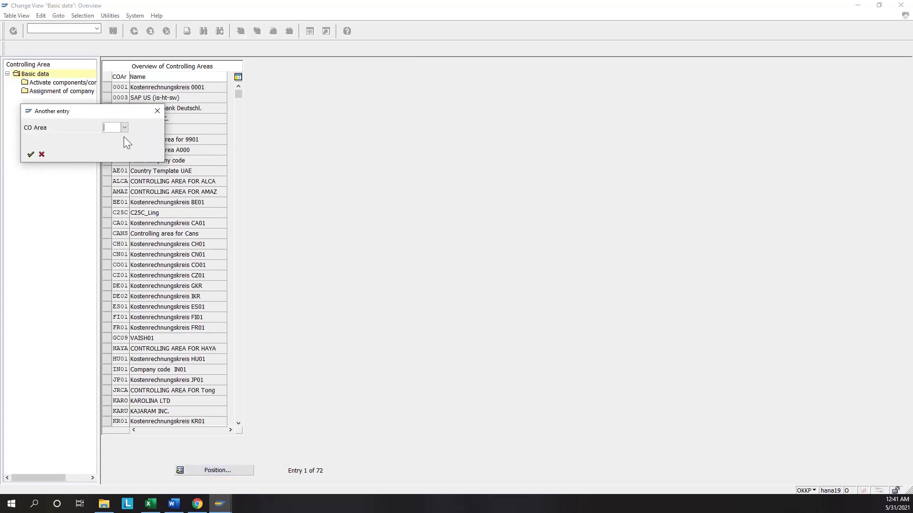
pyautogui.write('ZL')
pyautogui.click(117, 138)
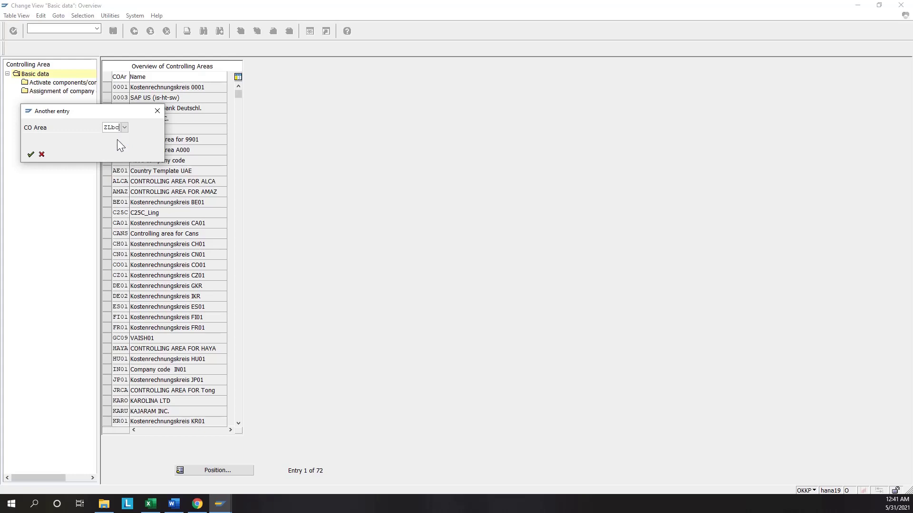
pyautogui.click(30, 155)
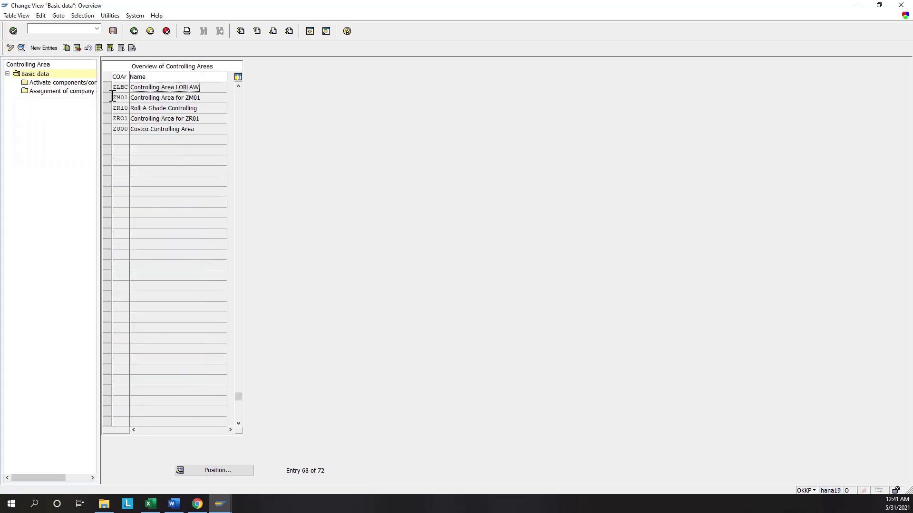
pyautogui.click(107, 87)
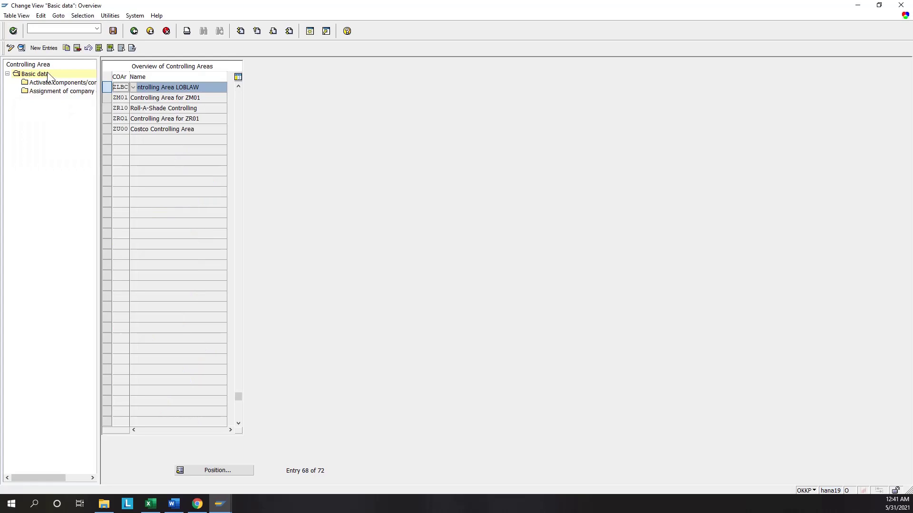
# Open ZLBC's details, keep cross-company-code cost accounting, and check hierarchy ZLBW_HKEY
pyautogui.click(21, 48)
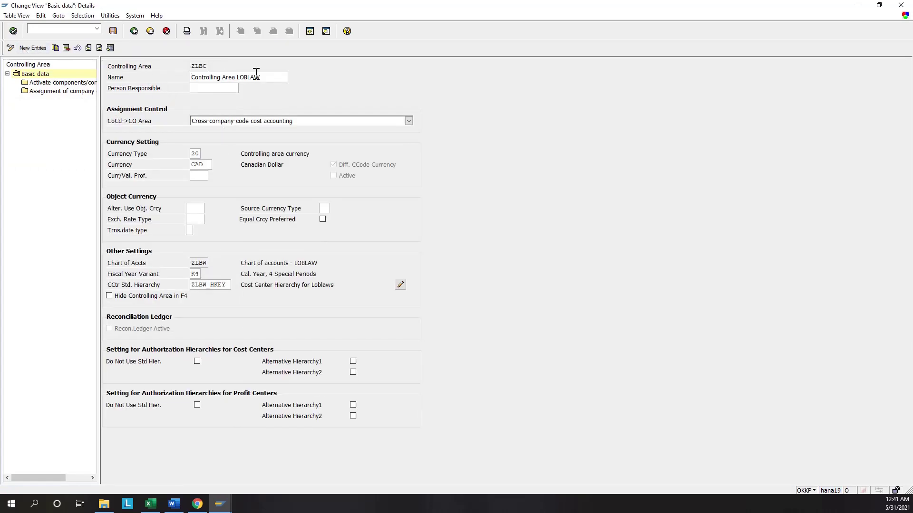
pyautogui.click(312, 124)
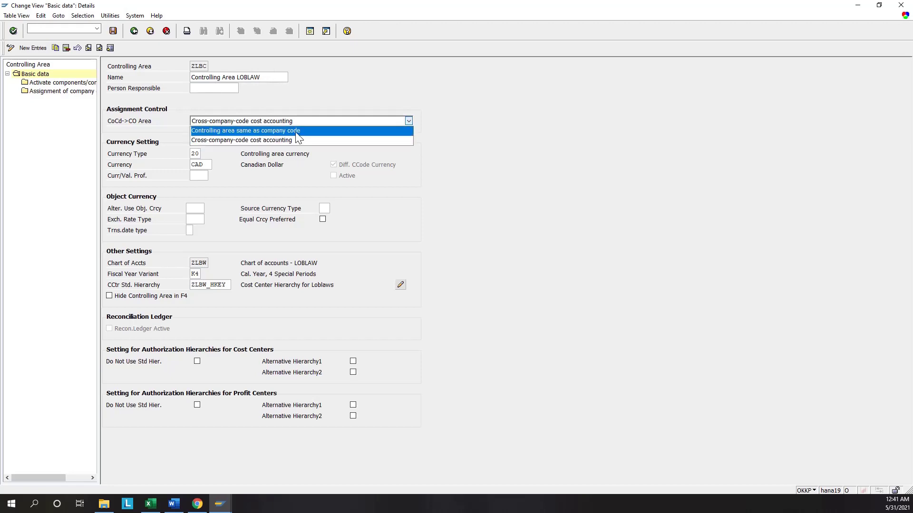
pyautogui.click(295, 132)
pyautogui.click(295, 124)
pyautogui.click(289, 141)
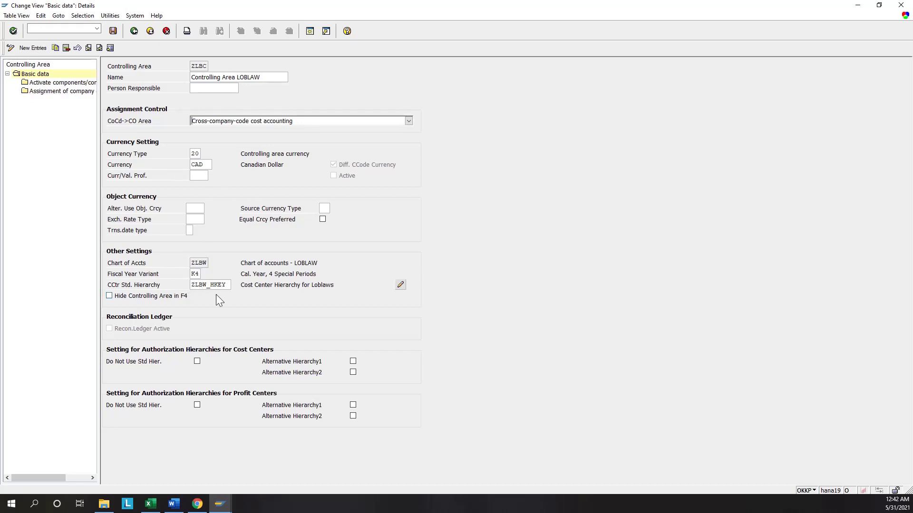
pyautogui.moveTo(226, 285); pyautogui.dragTo(174, 292)
# Review ZLBC's active components, then list its company codes ZLBW and ZNFL
pyautogui.click(66, 85)
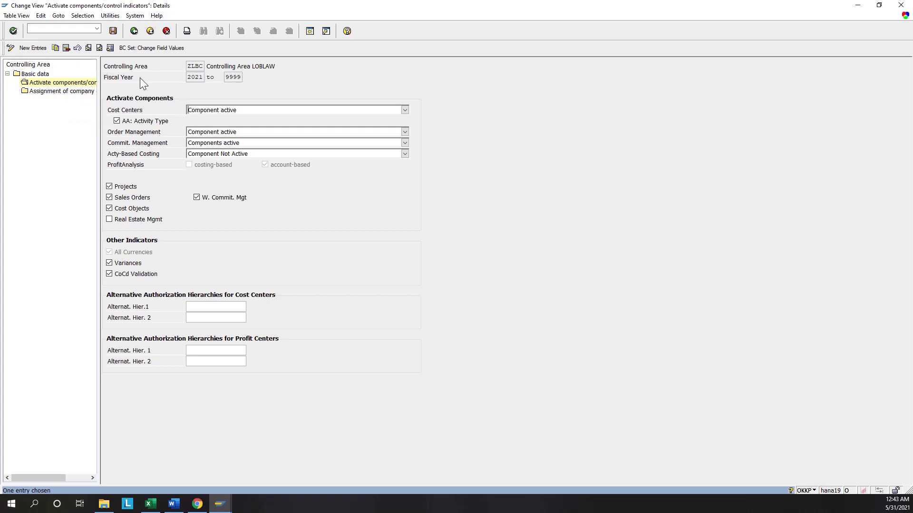
pyautogui.doubleClick(72, 92)
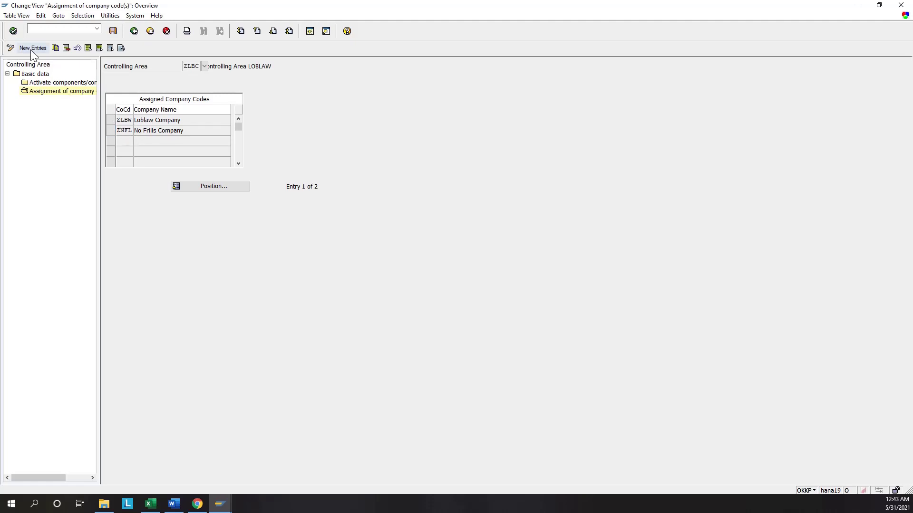
# Step back from the company code assignments and check the Excel checklist before returning to SAP
pyautogui.click(134, 32)
pyautogui.click(151, 503)
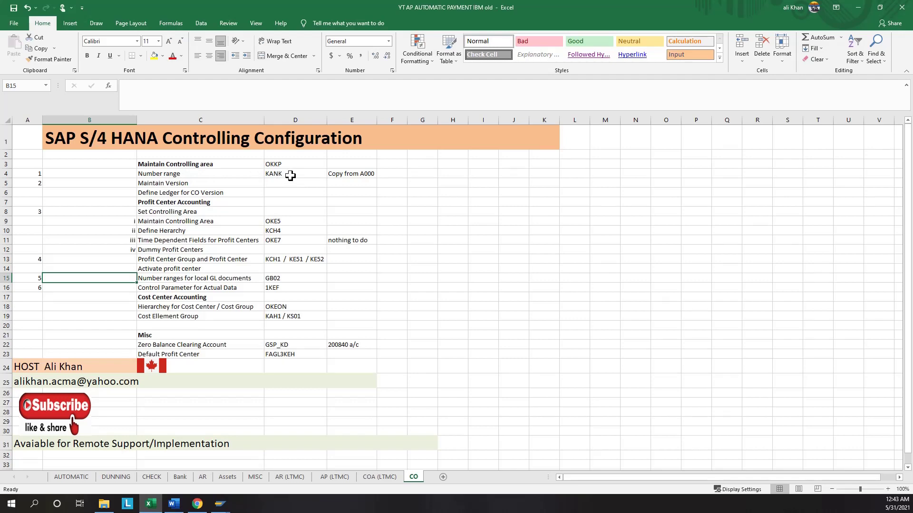
pyautogui.moveTo(219, 503)
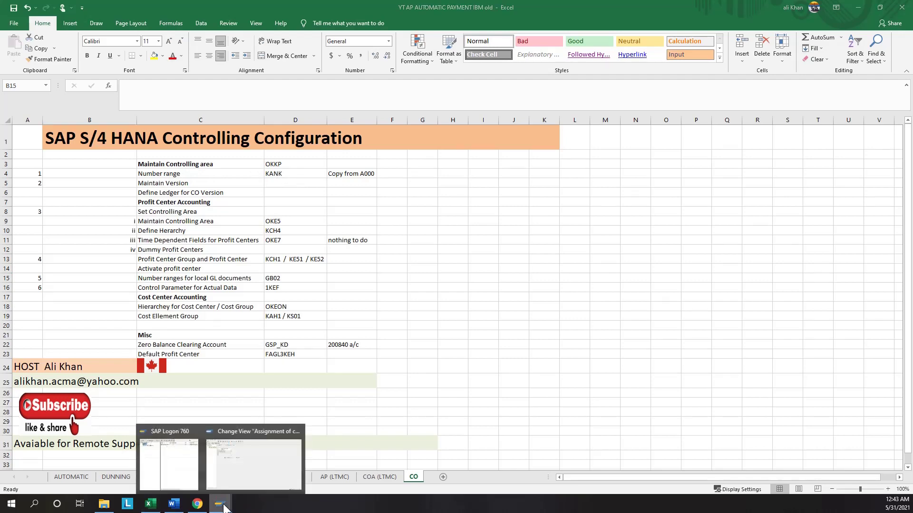
pyautogui.click(252, 461)
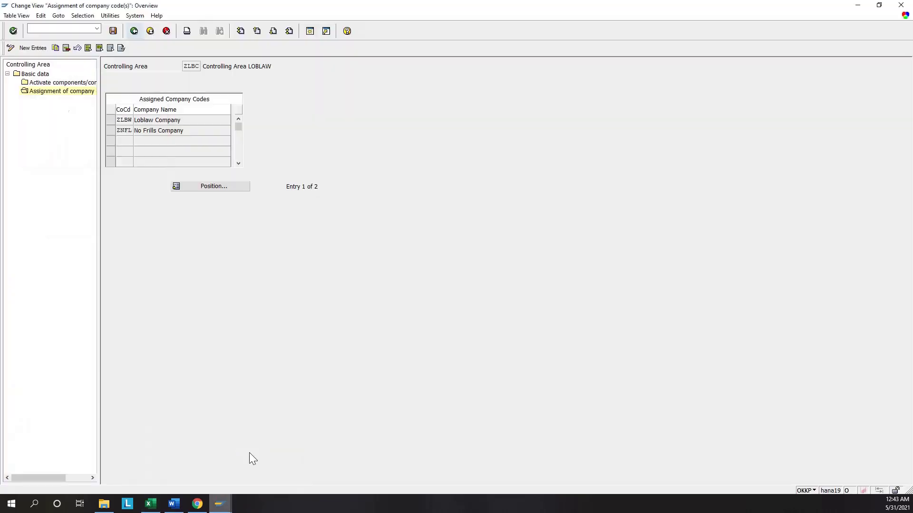
# Exit controlling area maintenance without saving and close the activity selection list
pyautogui.click(135, 33)
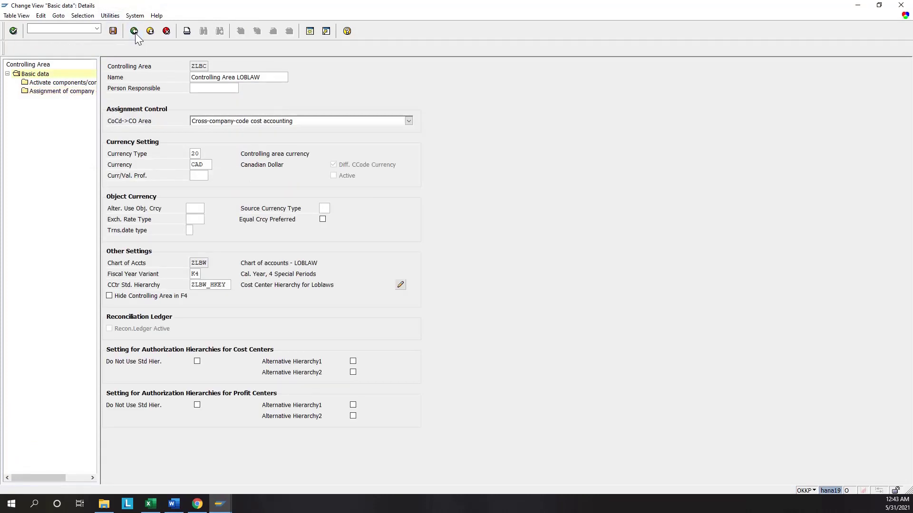
pyautogui.click(135, 33)
pyautogui.click(135, 34)
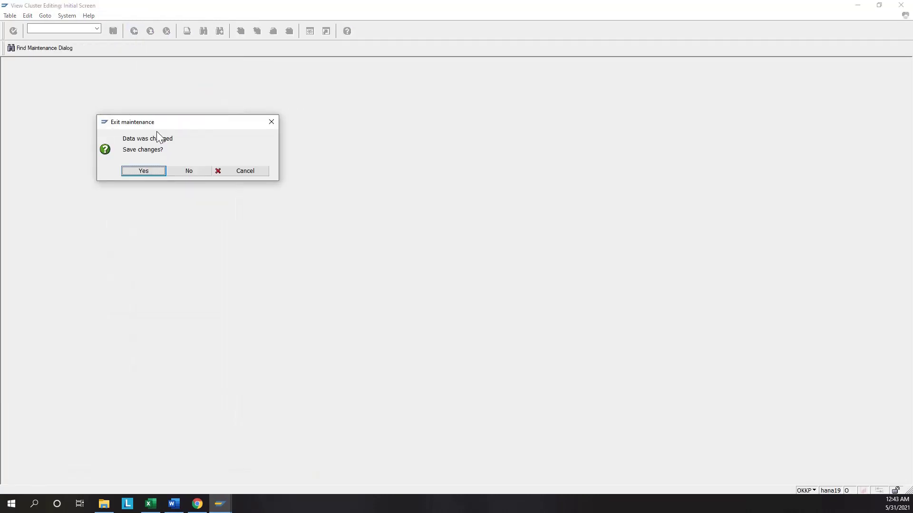
pyautogui.click(184, 171)
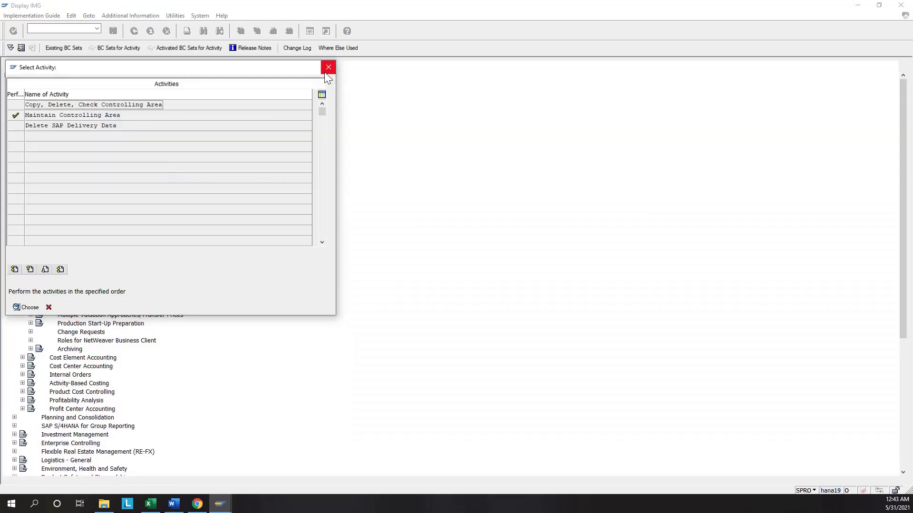
pyautogui.click(325, 72)
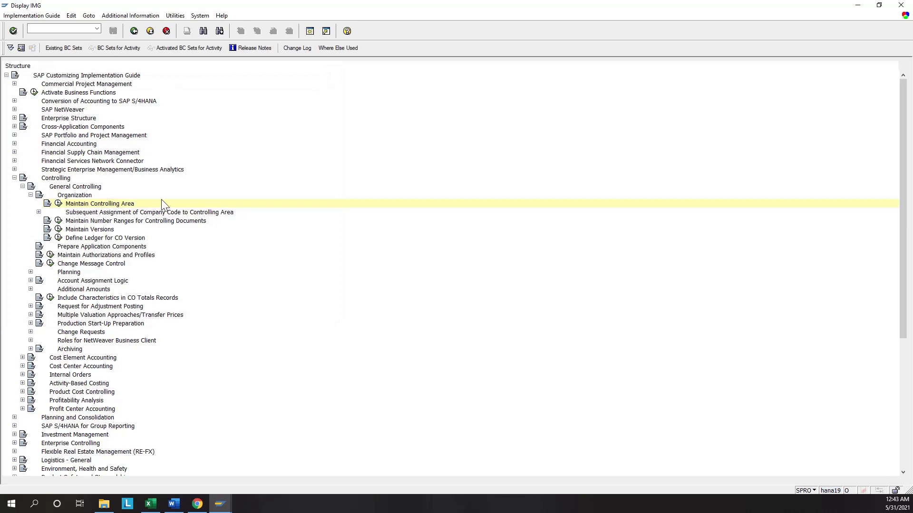
# Open Maintain Number Ranges for Controlling Documents for CO area ZLBC and show the group overview
pyautogui.click(58, 221)
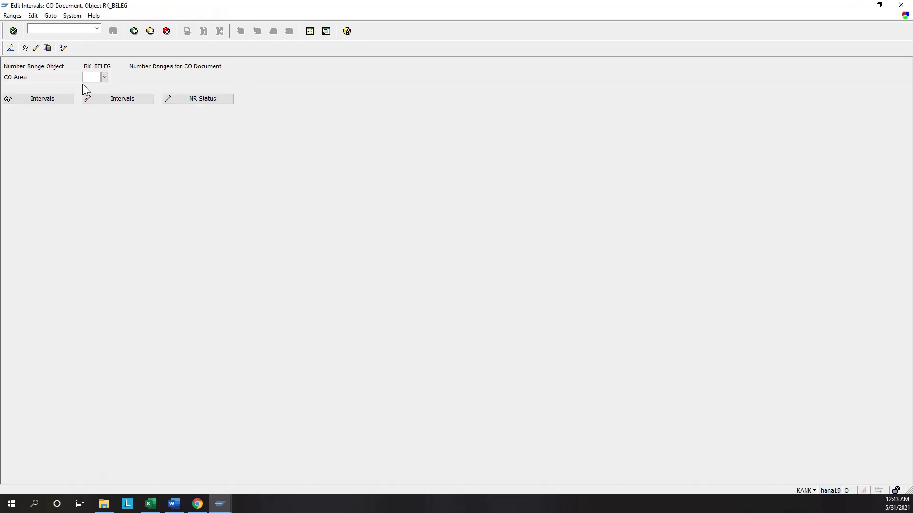
pyautogui.click(66, 65)
pyautogui.click(94, 77)
pyautogui.write('ZL')
pyautogui.click(101, 96)
pyautogui.click(12, 49)
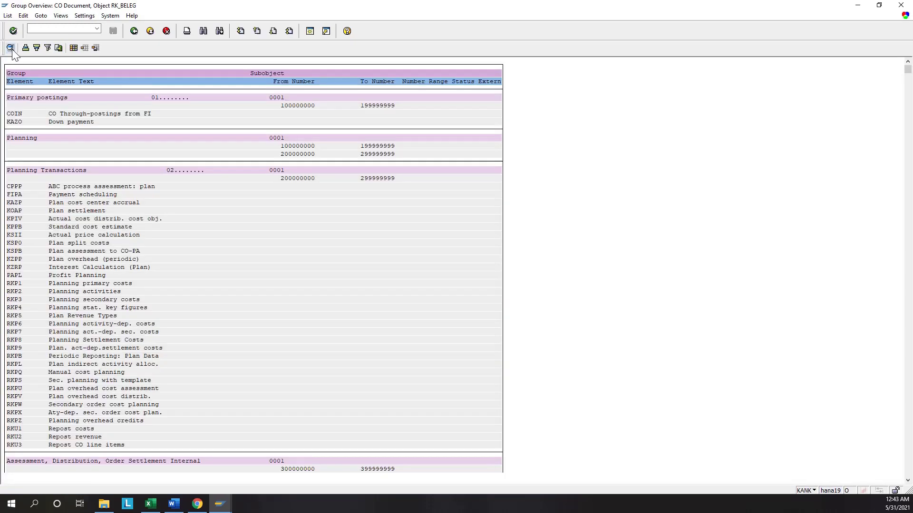
# Start a number range copy and pick A000 as the source controlling area
pyautogui.click(134, 32)
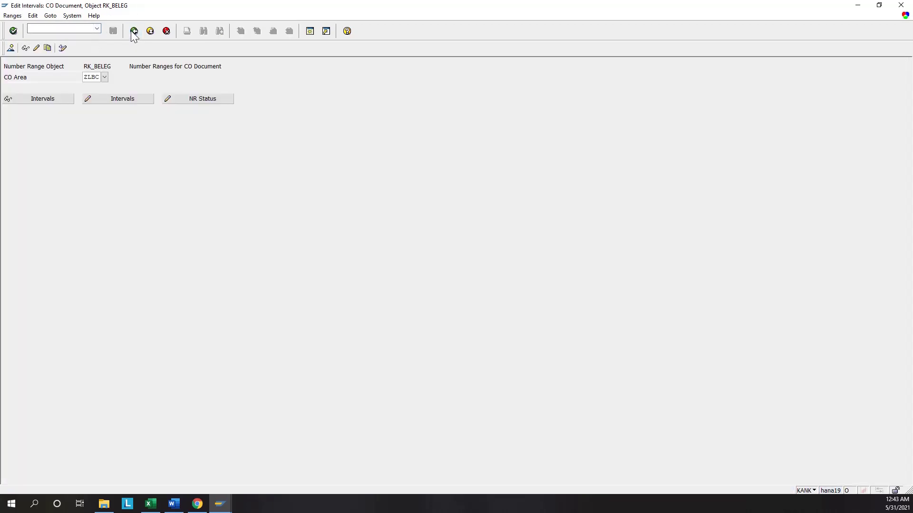
pyautogui.click(48, 50)
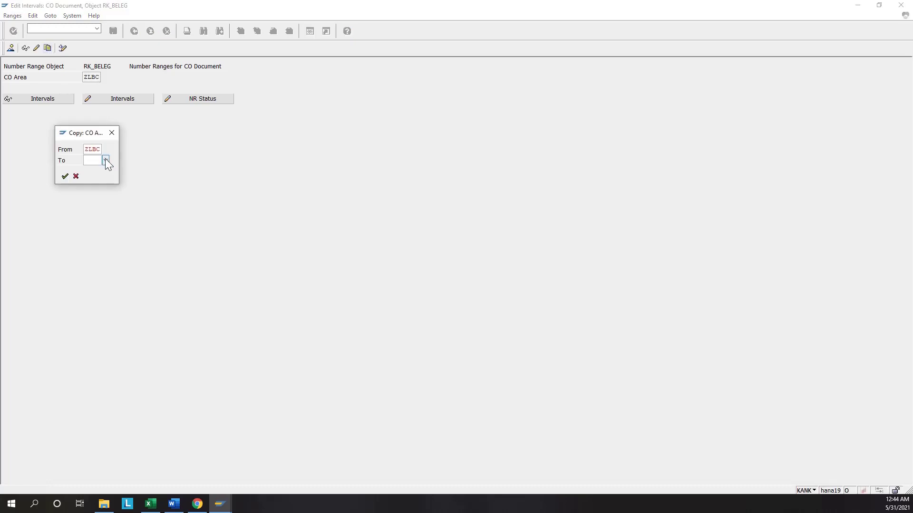
pyautogui.click(105, 159)
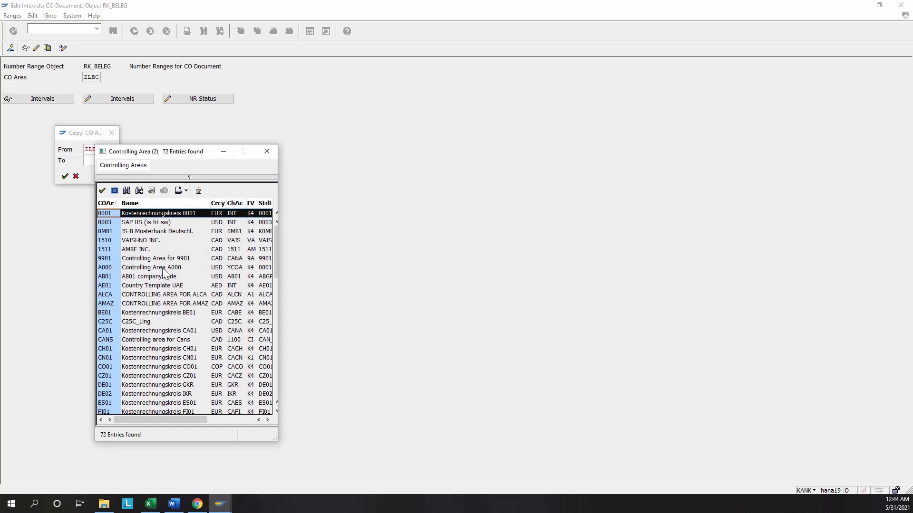
pyautogui.click(267, 151)
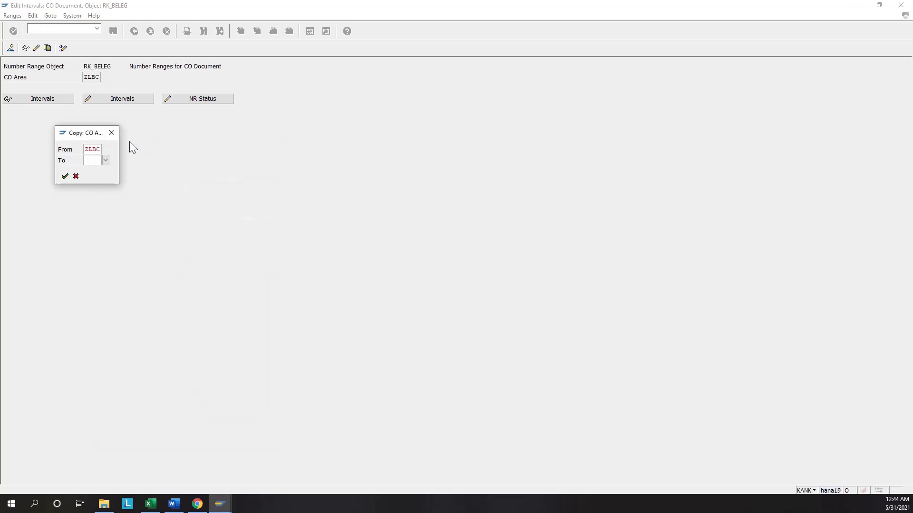
pyautogui.click(92, 152)
pyautogui.click(104, 150)
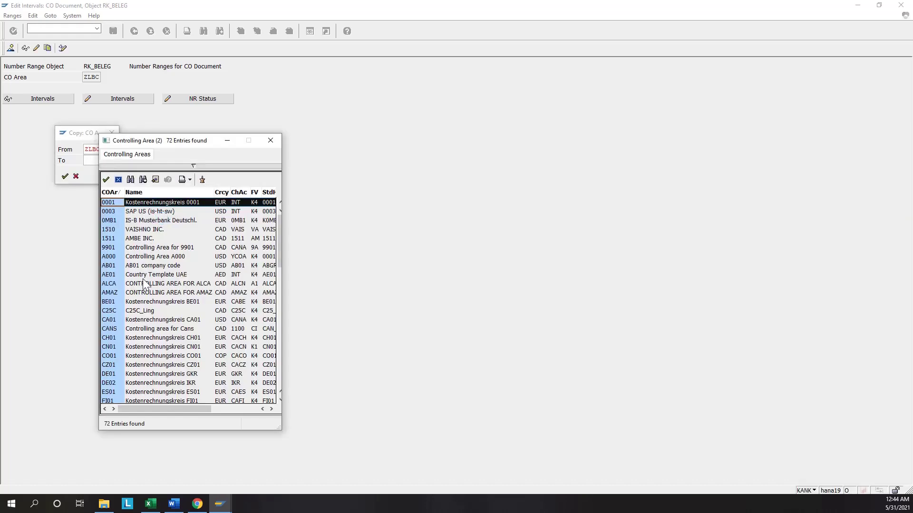
pyautogui.click(151, 259)
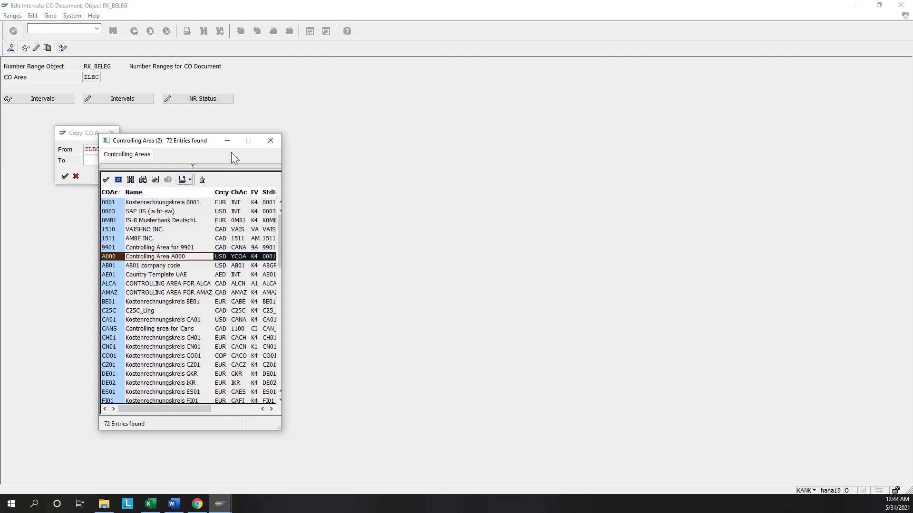
pyautogui.click(106, 180)
# Set ZLBC as the copy target, cancel the copy, and open ZLBC's RK_BELEG intervals for editing
pyautogui.click(92, 160)
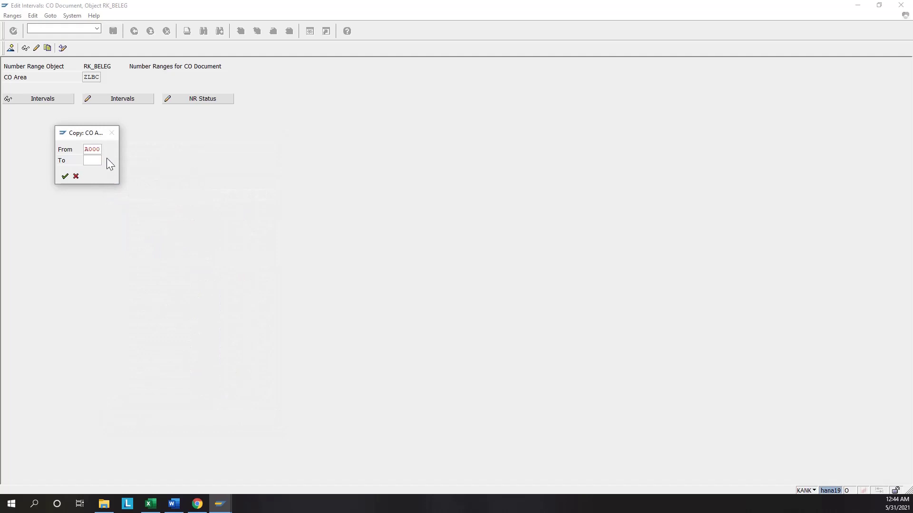
pyautogui.click(107, 158)
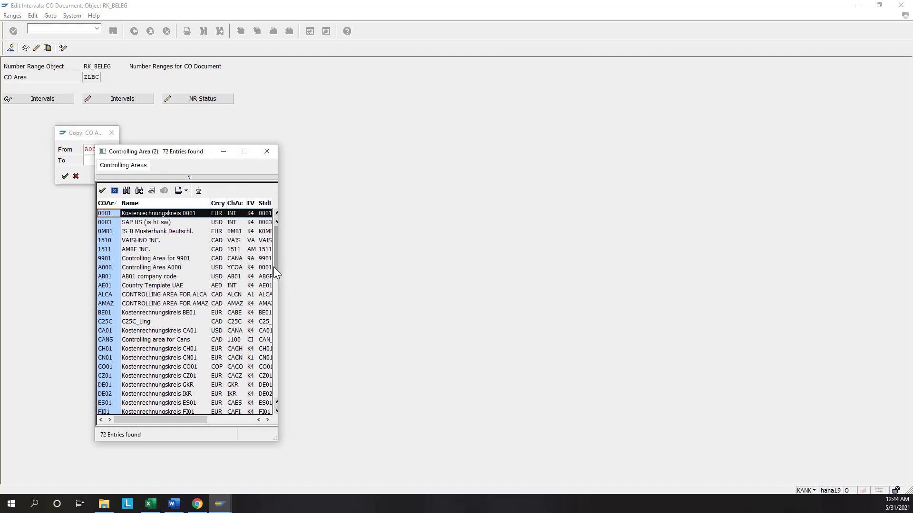
pyautogui.moveTo(275, 272); pyautogui.dragTo(274, 406)
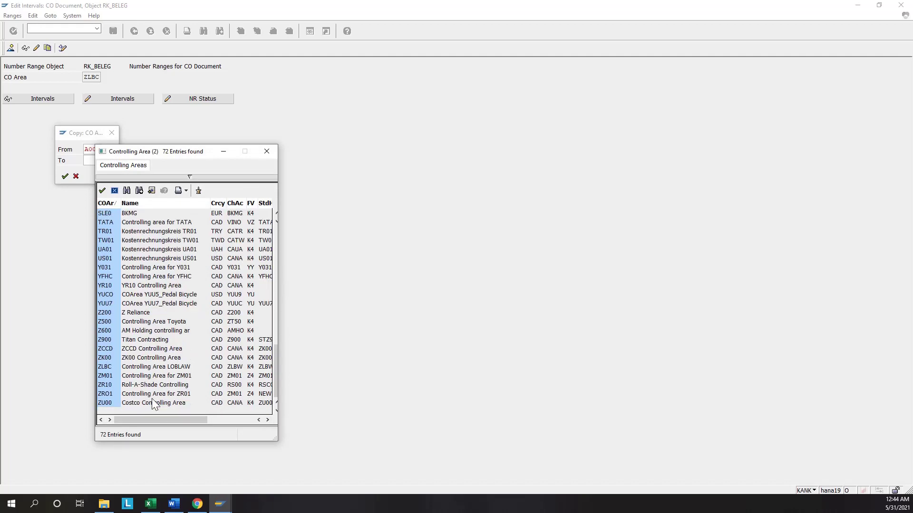
pyautogui.click(149, 366)
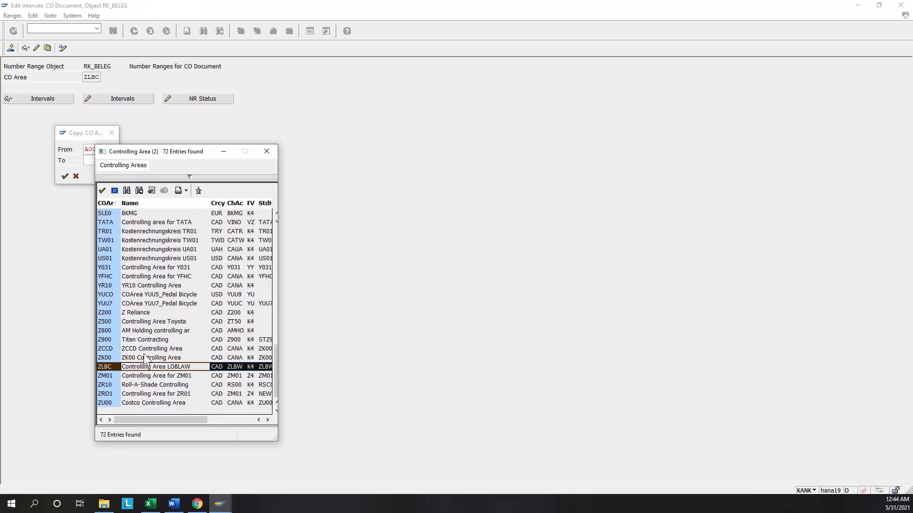
pyautogui.click(102, 191)
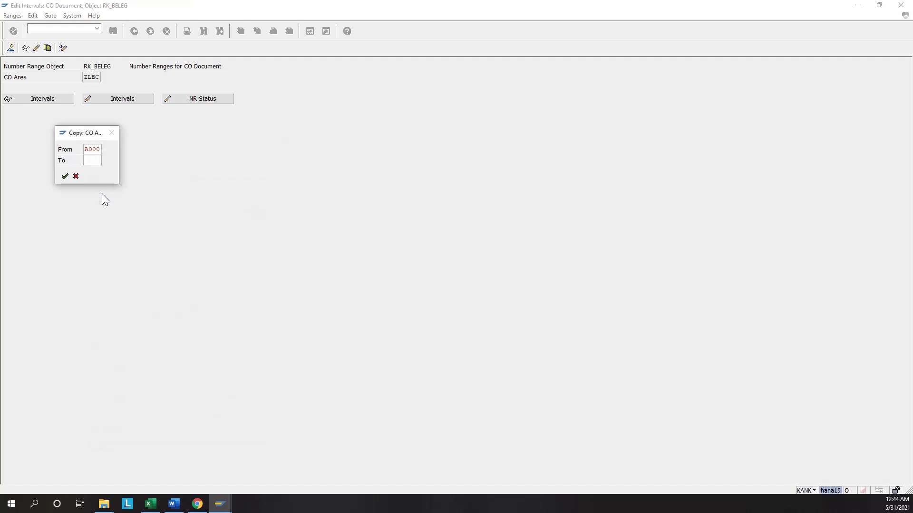
pyautogui.click(77, 177)
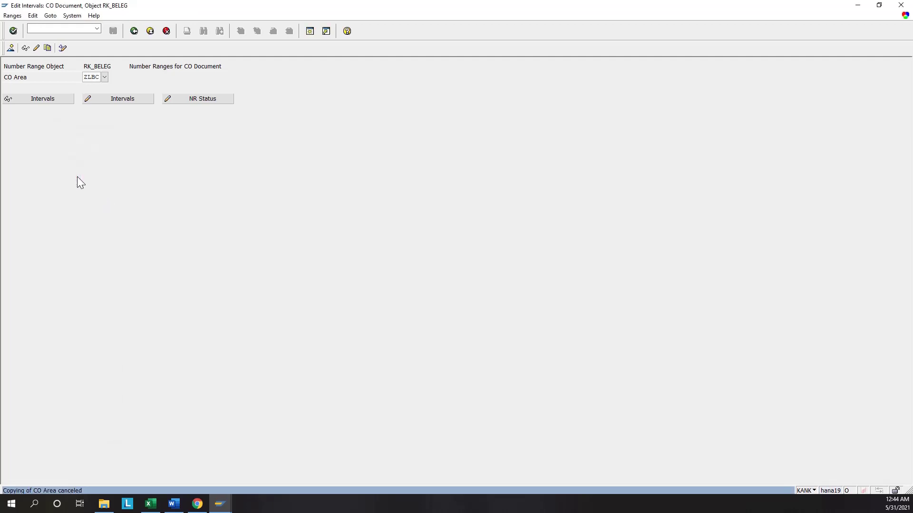
pyautogui.click(108, 103)
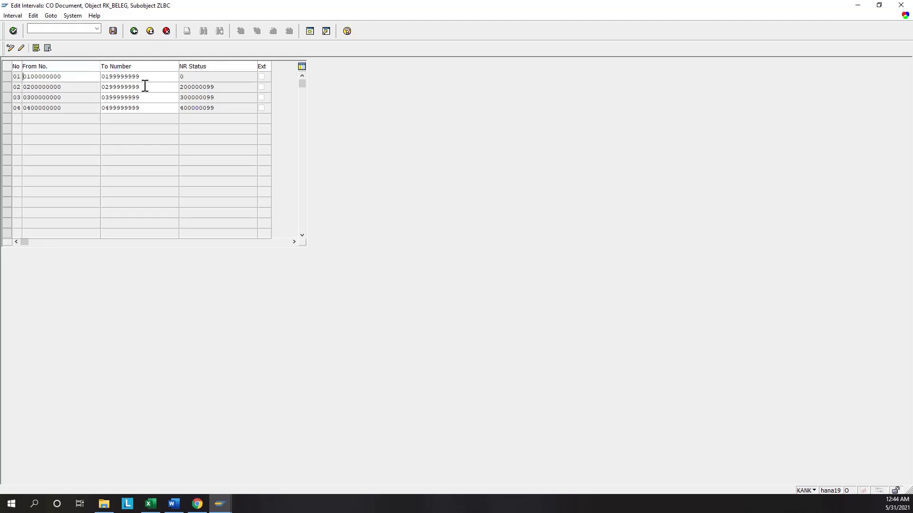
# Leave the intervals, review ZLBC's CO document groups 01–13, and go back to the IMG
pyautogui.click(133, 31)
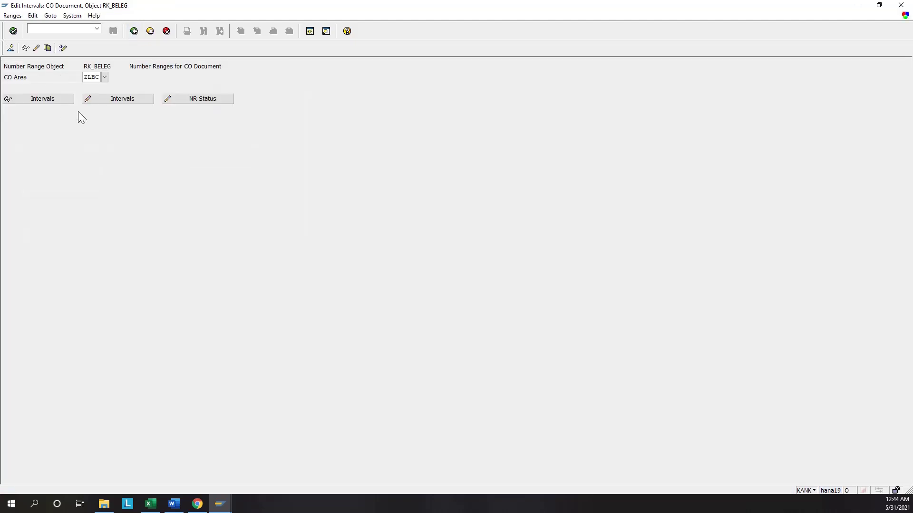
pyautogui.click(25, 48)
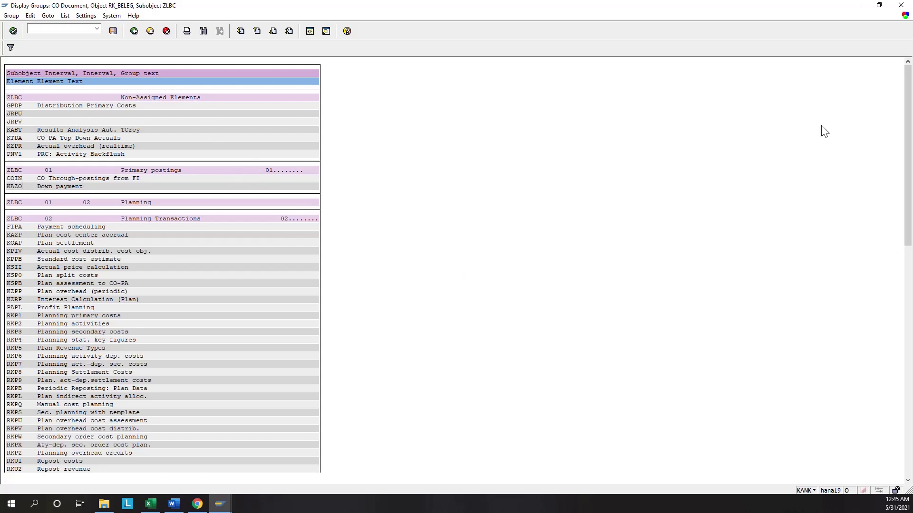
pyautogui.moveTo(908, 108); pyautogui.dragTo(896, 265)
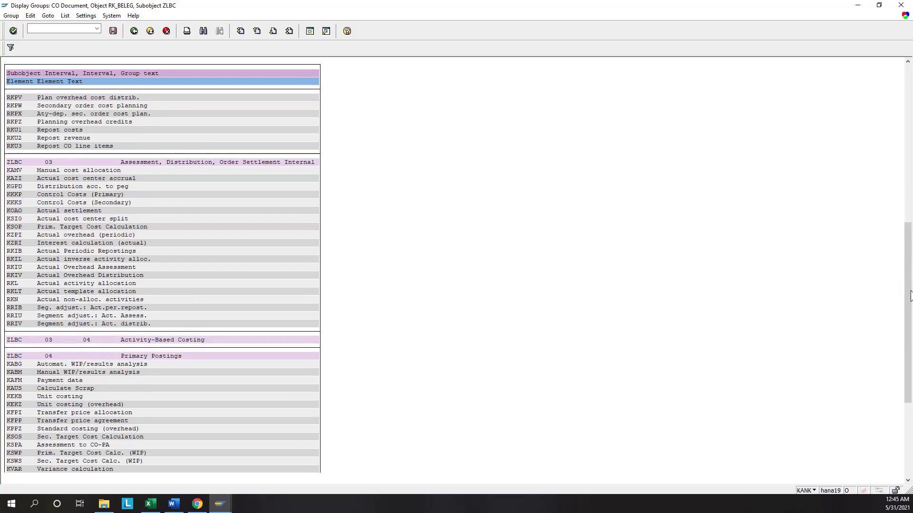
pyautogui.moveTo(910, 297); pyautogui.dragTo(910, 385)
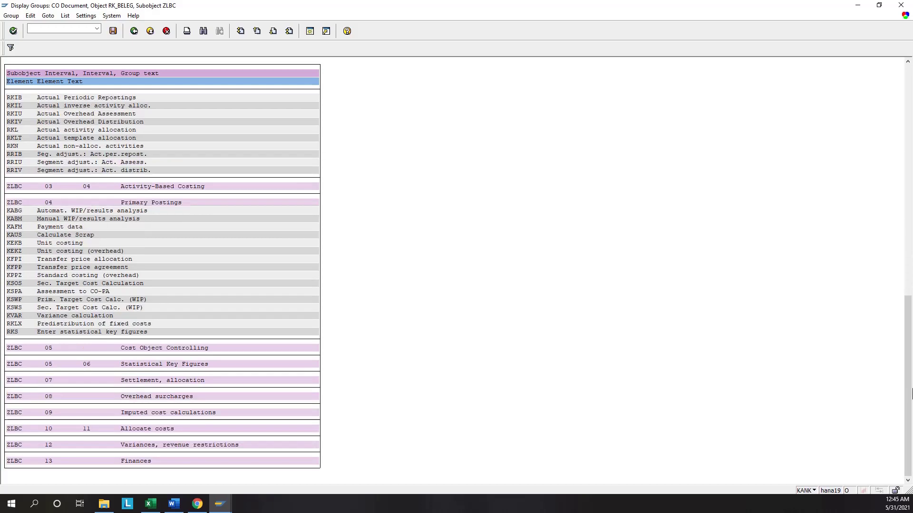
pyautogui.click(134, 31)
pyautogui.click(135, 32)
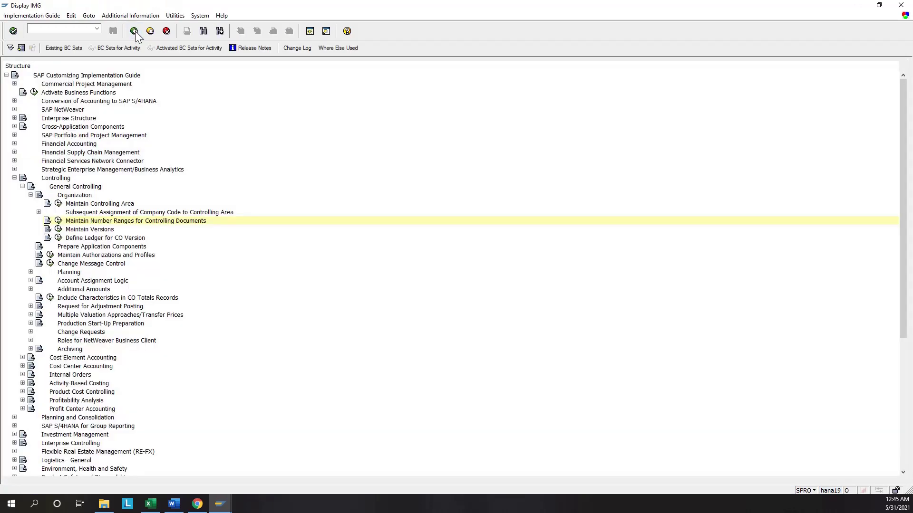
pyautogui.click(58, 229)
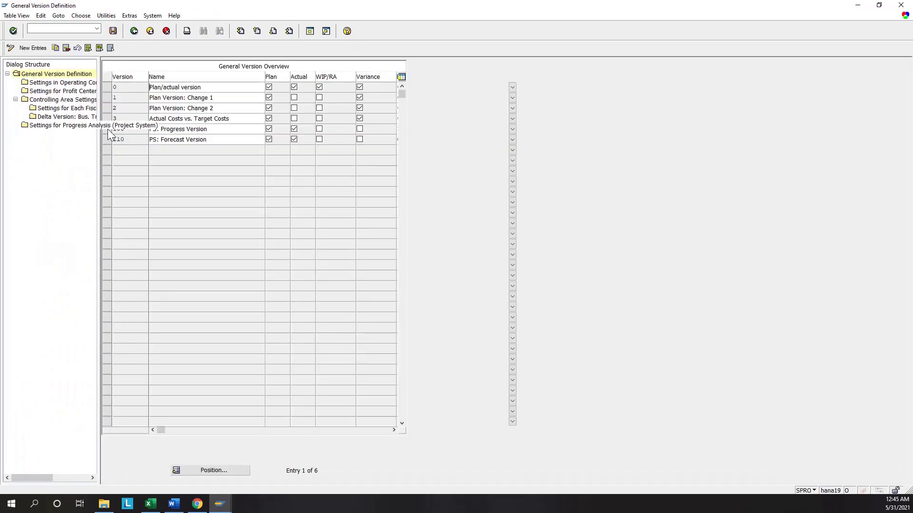
pyautogui.click(107, 87)
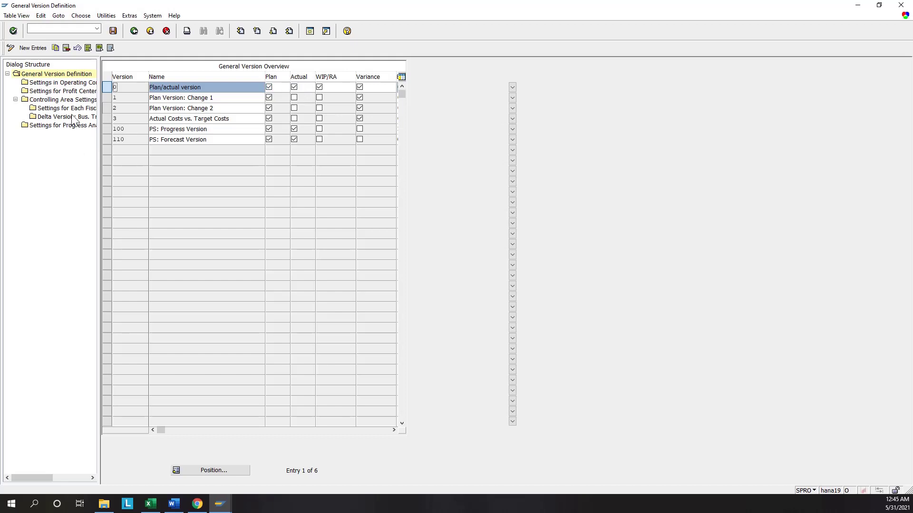
pyautogui.doubleClick(76, 99)
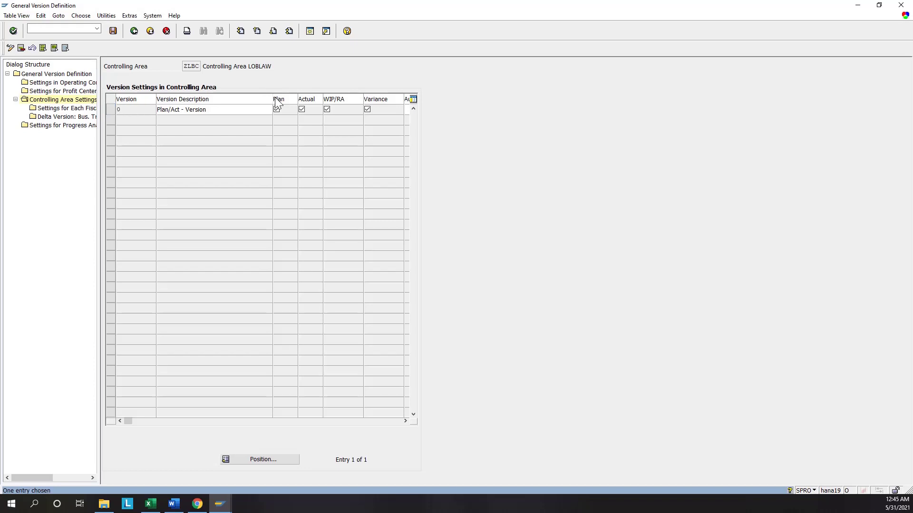
pyautogui.click(134, 33)
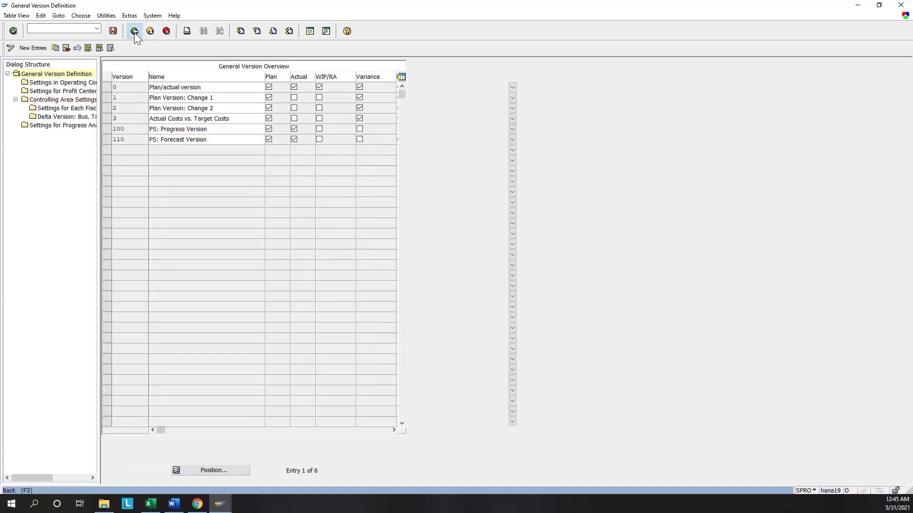
pyautogui.click(135, 33)
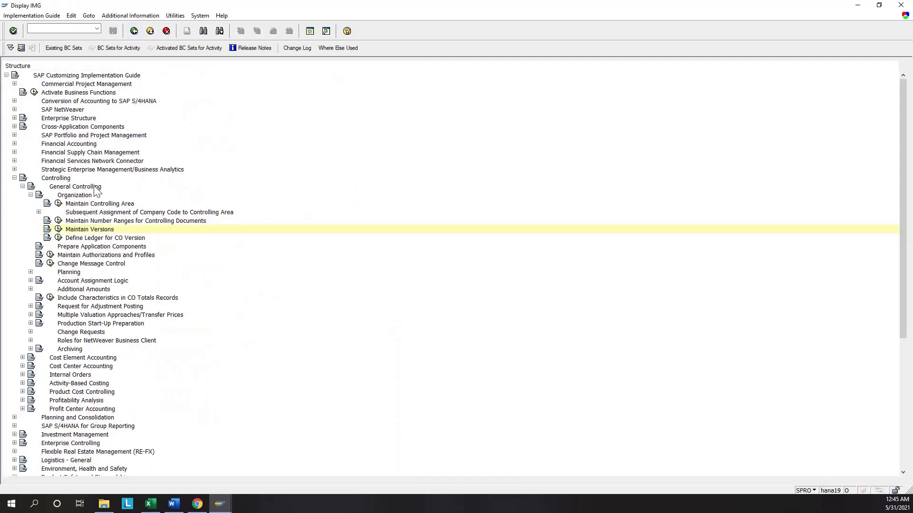
# Verify in Define Ledger for CO Version that ZLBC version 0 uses ledger 0L, then switch to Excel
pyautogui.click(58, 239)
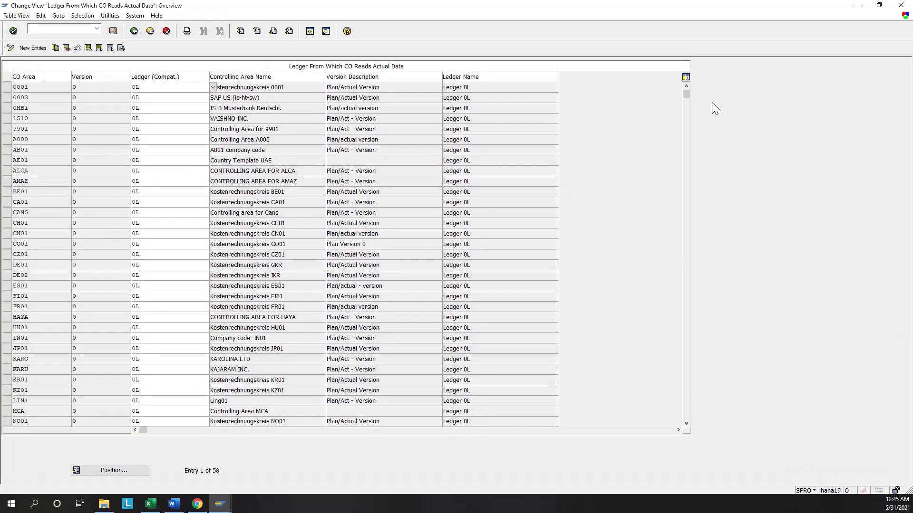
pyautogui.moveTo(689, 96); pyautogui.dragTo(689, 285)
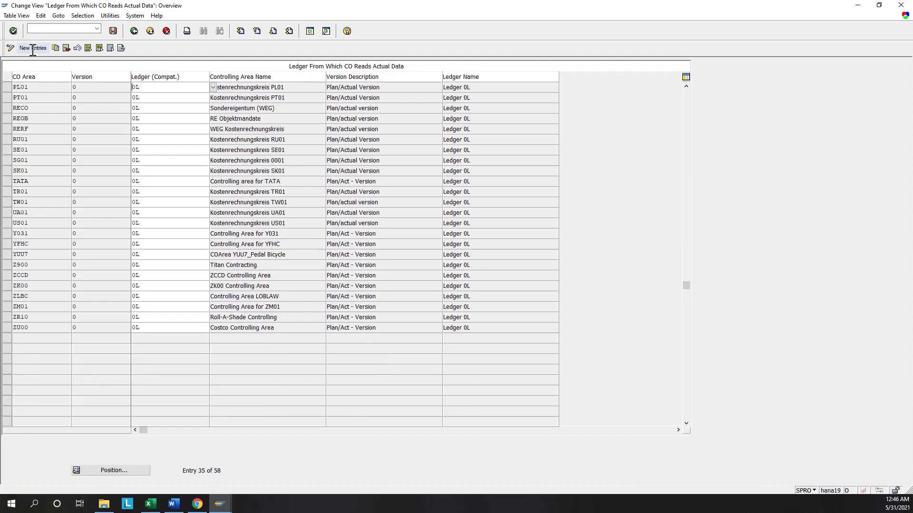
pyautogui.click(8, 297)
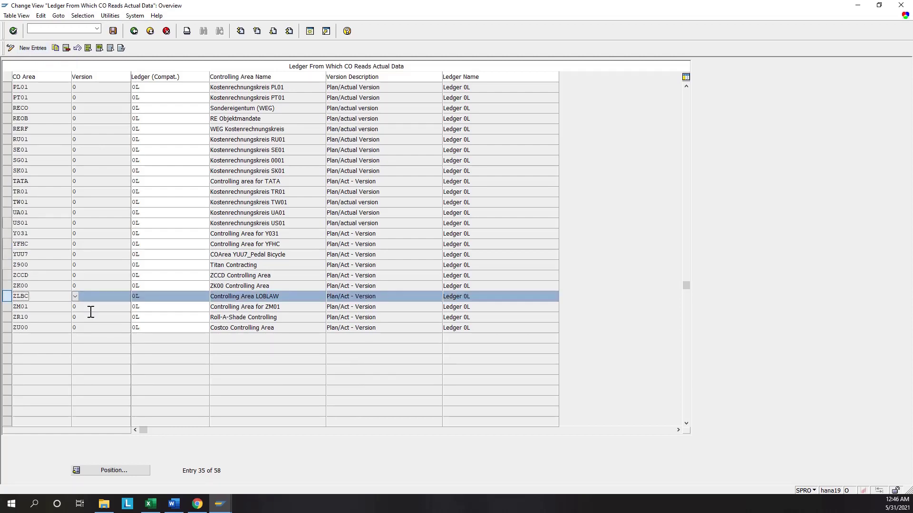
pyautogui.click(156, 294)
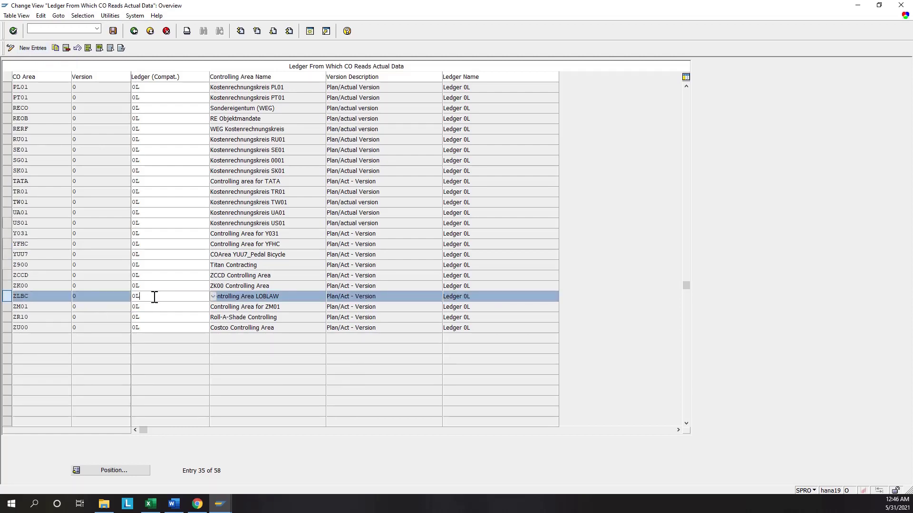
pyautogui.click(97, 296)
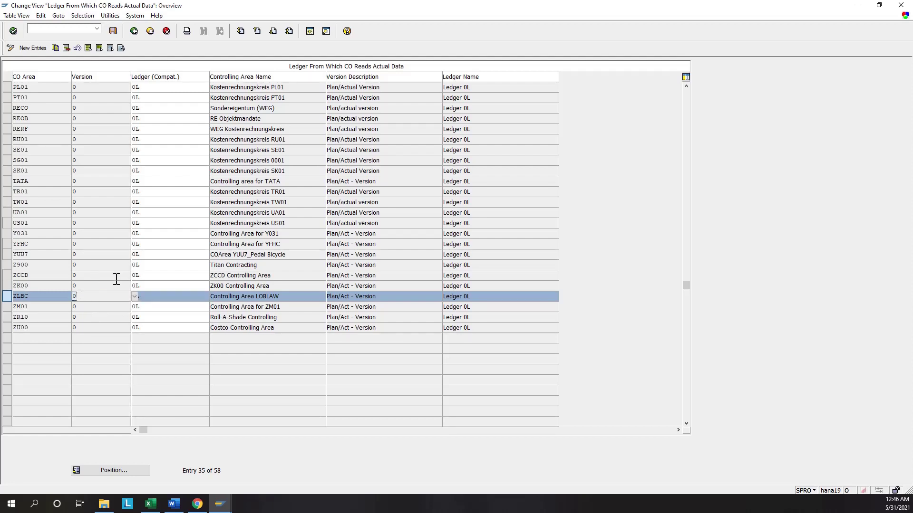
pyautogui.click(31, 296)
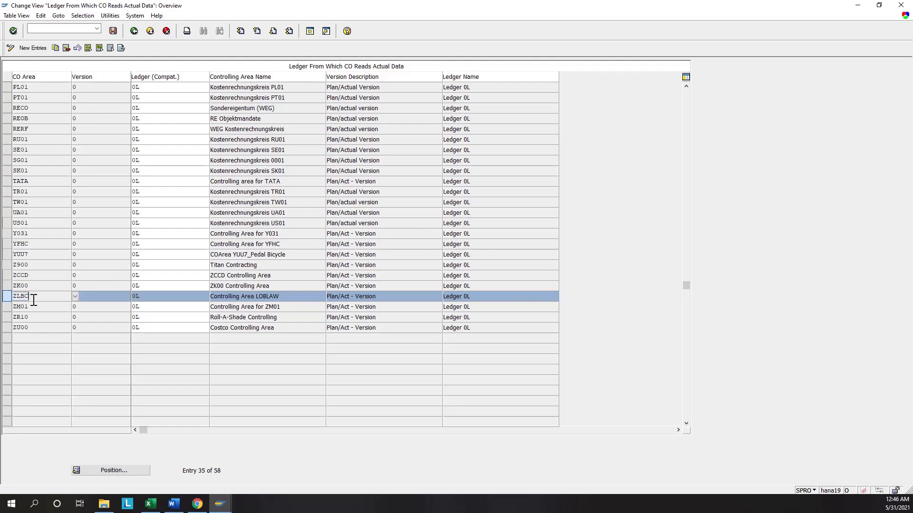
pyautogui.click(91, 297)
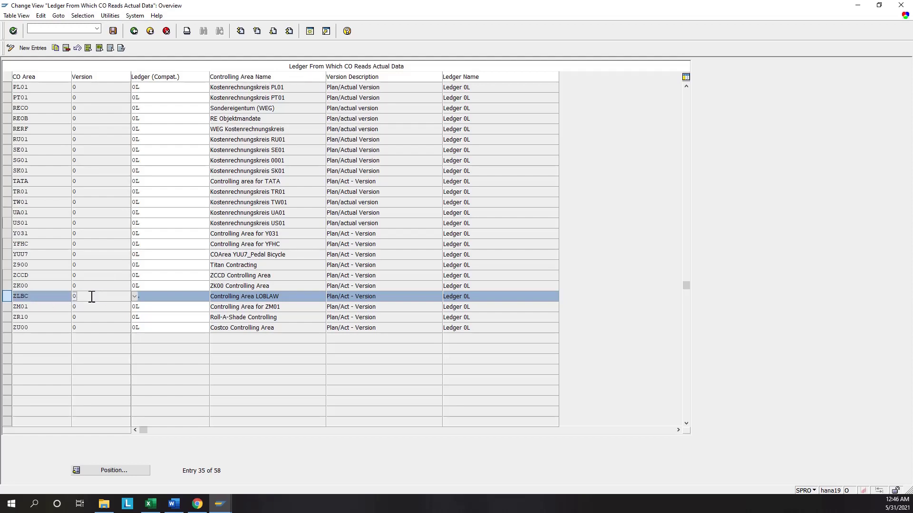
pyautogui.click(178, 301)
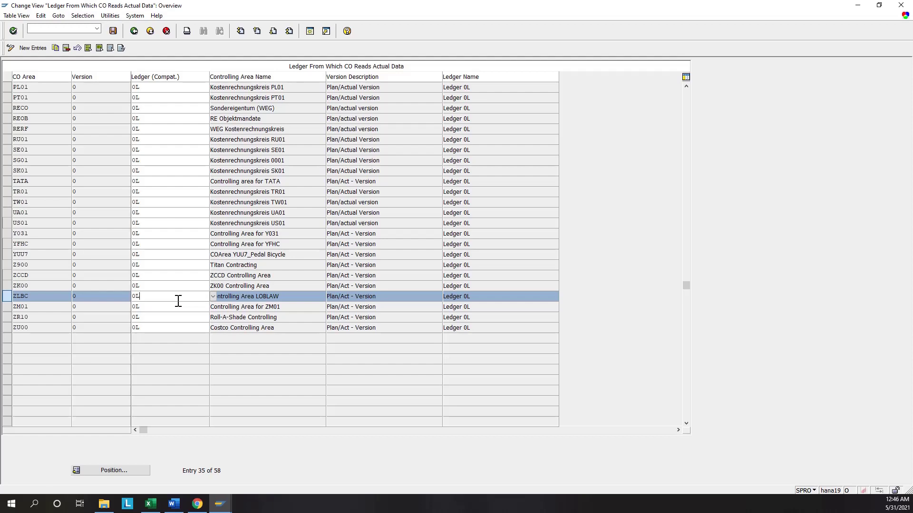
pyautogui.click(135, 35)
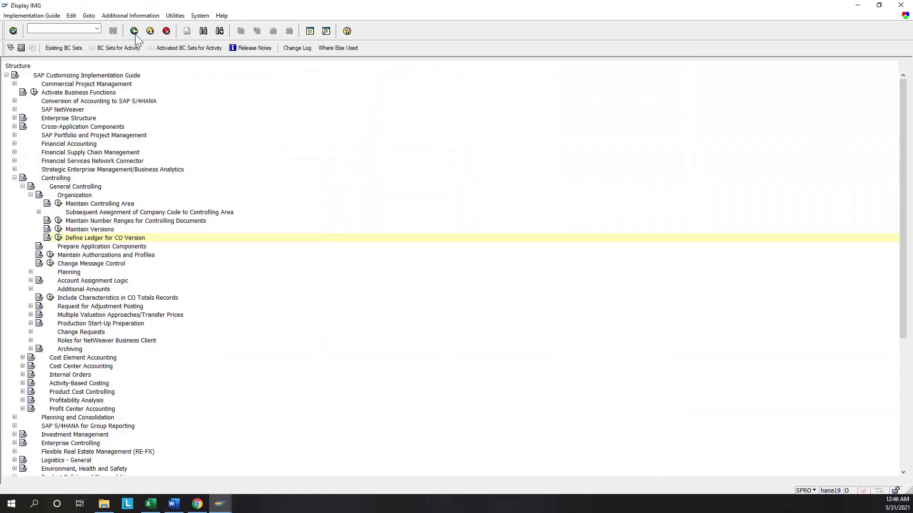
pyautogui.click(151, 505)
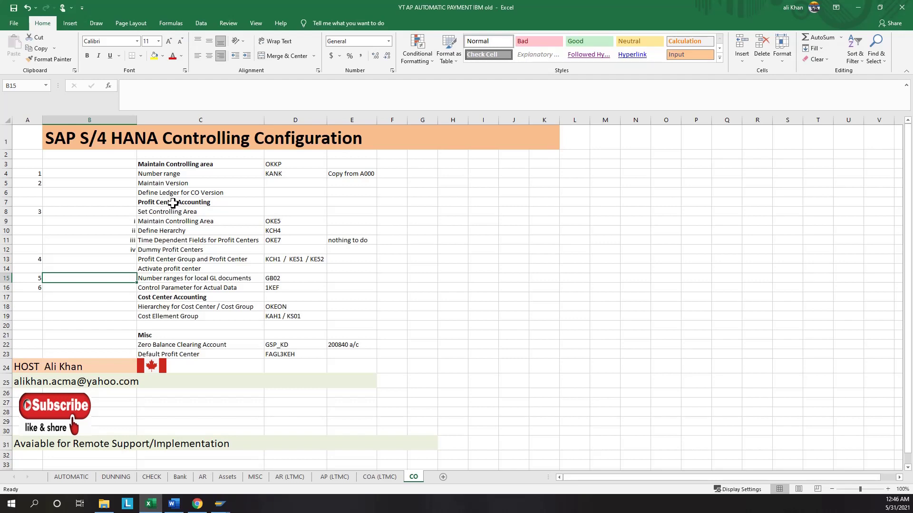
# Check the Profit Center Accounting checklist rows, then bring the SAP implementation guide back to the front
pyautogui.click(173, 203)
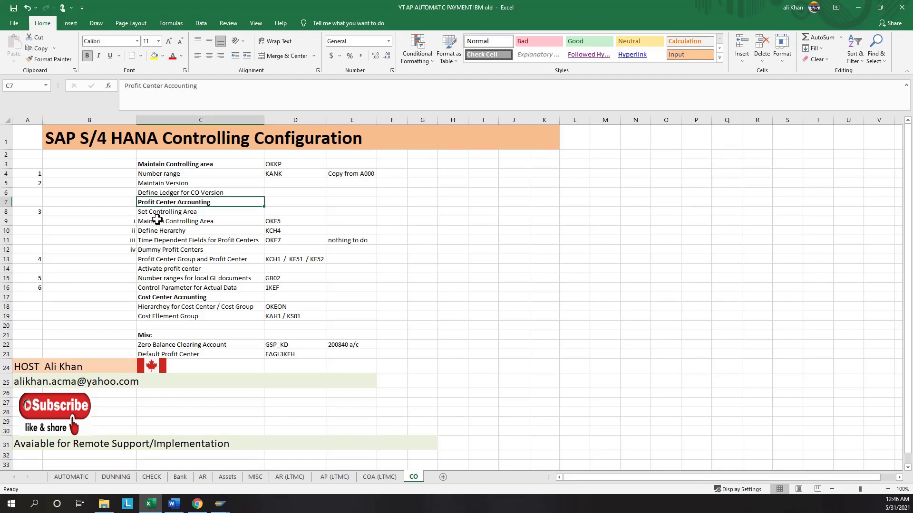
pyautogui.click(164, 212)
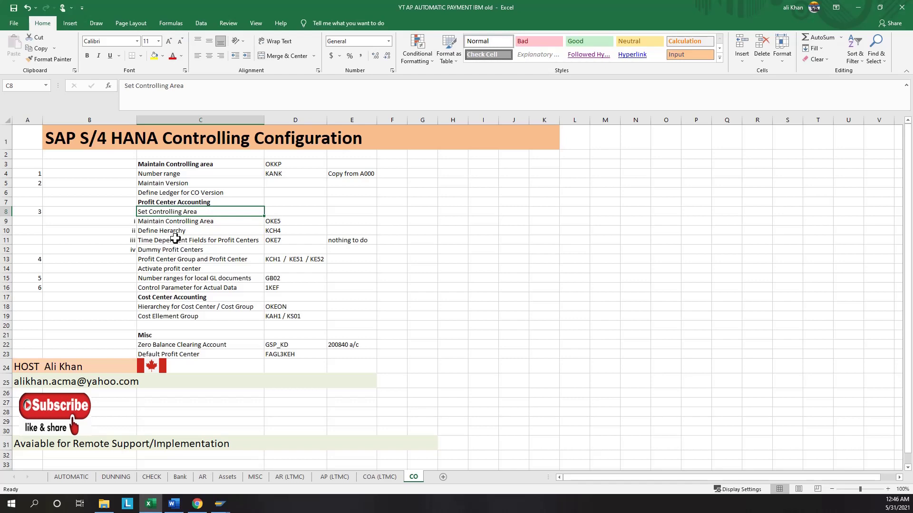
pyautogui.click(223, 508)
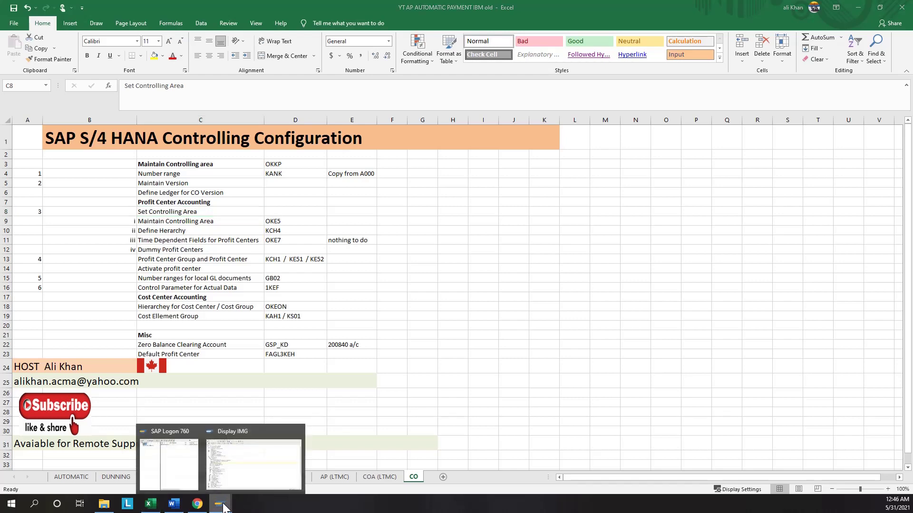
pyautogui.click(245, 462)
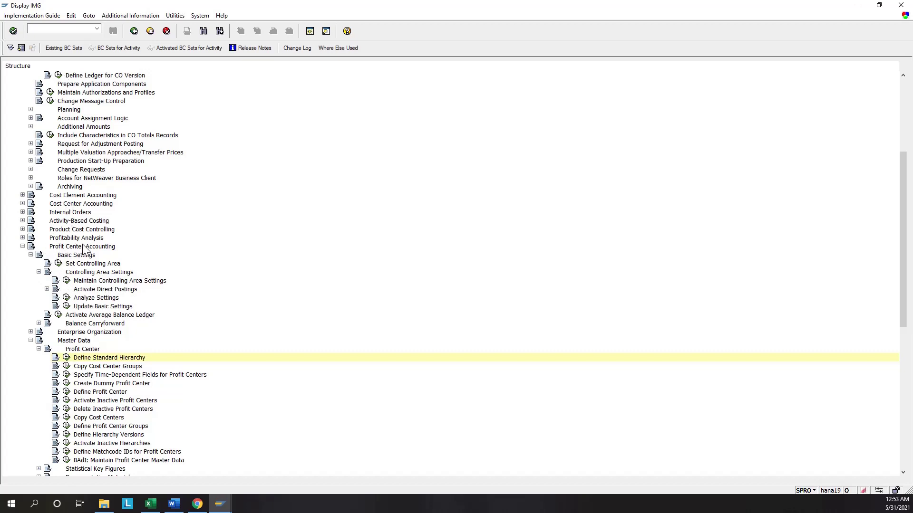
# Execute Set Controlling Area and keep ZLBC as the Profit Center Accounting controlling area
pyautogui.moveTo(902, 79); pyautogui.dragTo(906, 81)
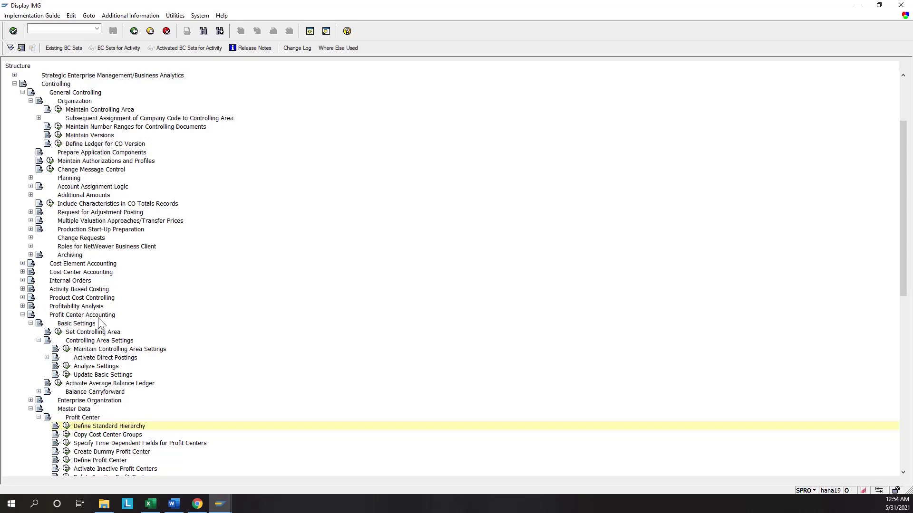
pyautogui.click(58, 333)
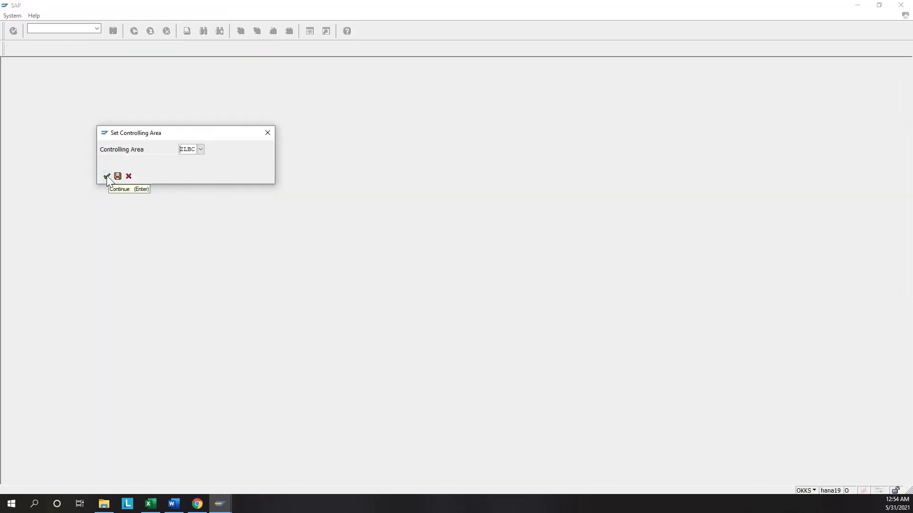
pyautogui.click(107, 177)
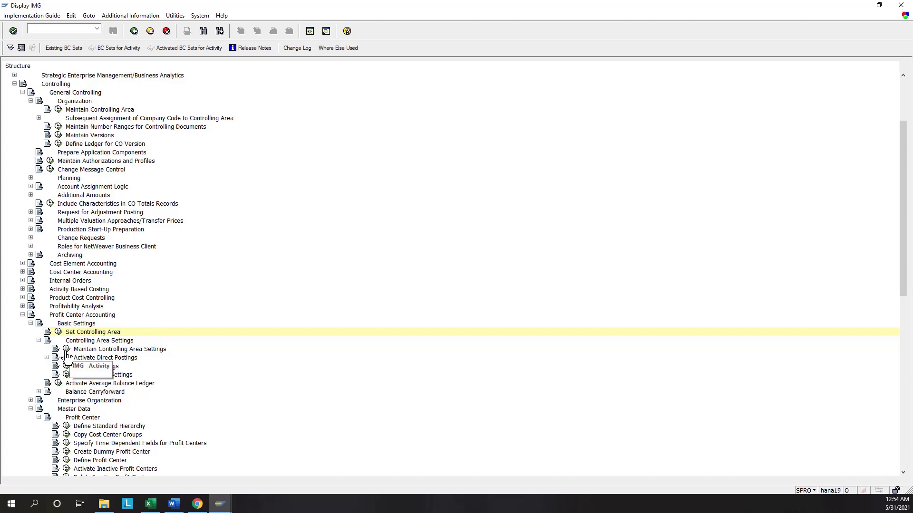
pyautogui.click(67, 350)
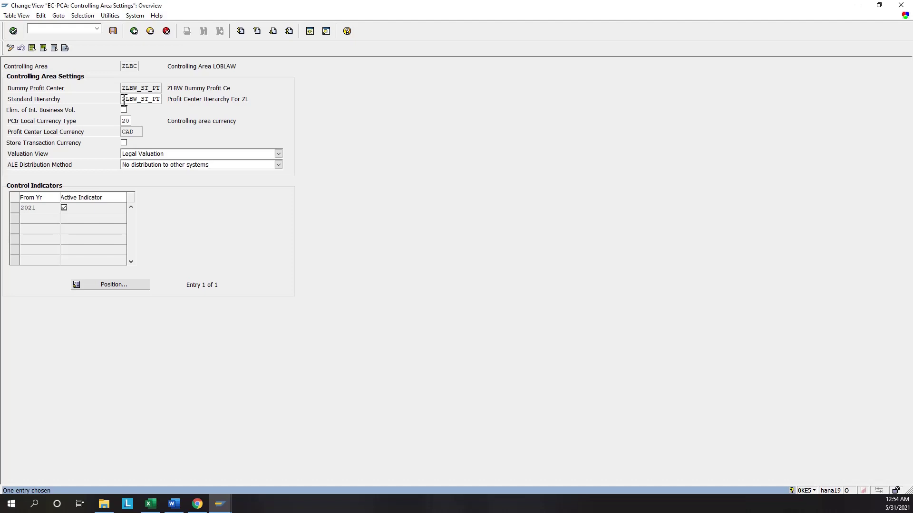
pyautogui.moveTo(122, 99); pyautogui.dragTo(168, 97)
pyautogui.click(160, 88)
pyautogui.moveTo(159, 88); pyautogui.dragTo(124, 88)
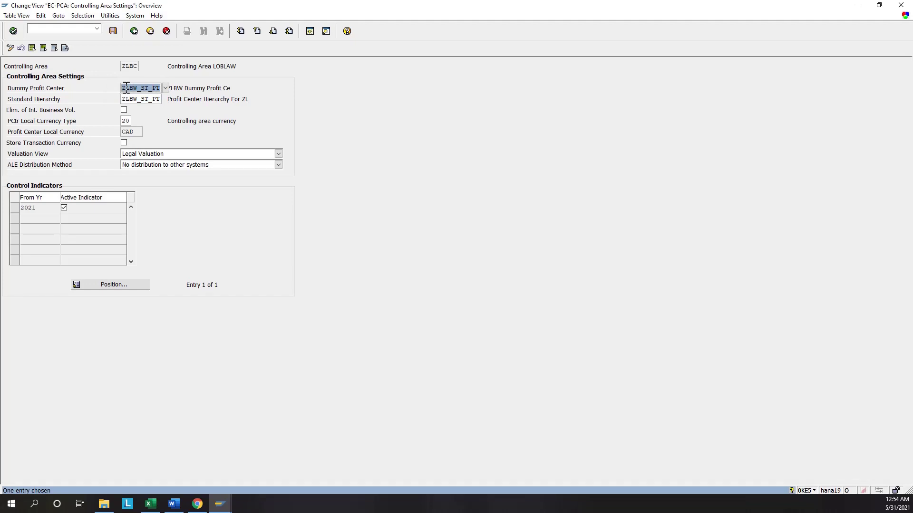
pyautogui.click(122, 100)
pyautogui.moveTo(122, 99); pyautogui.dragTo(163, 101)
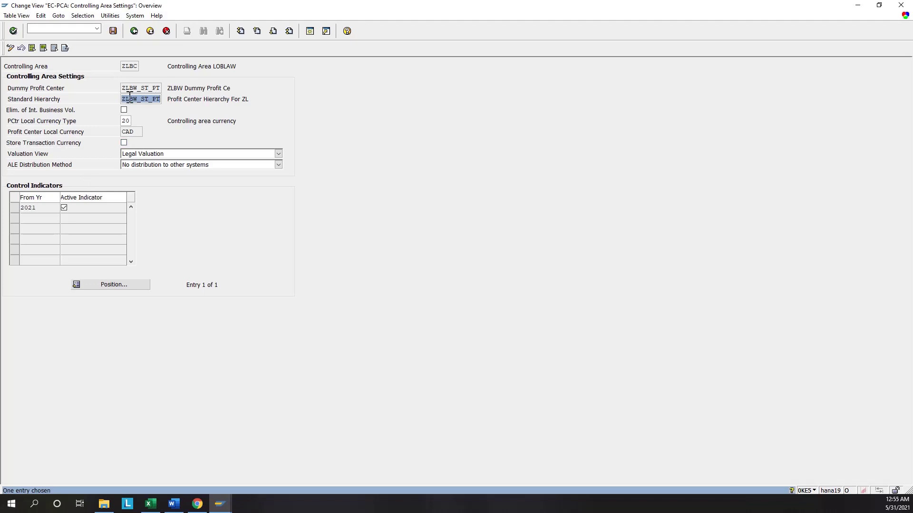
pyautogui.click(135, 33)
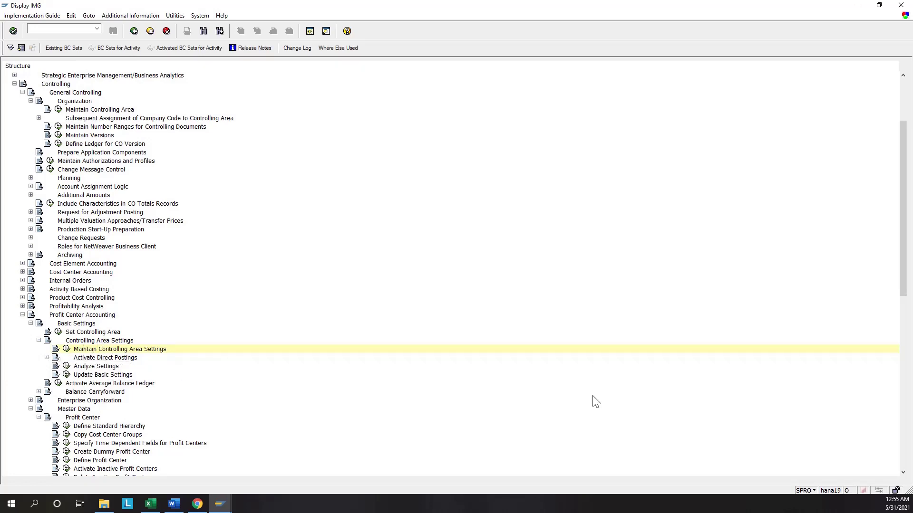
pyautogui.moveTo(903, 473); pyautogui.dragTo(903, 475)
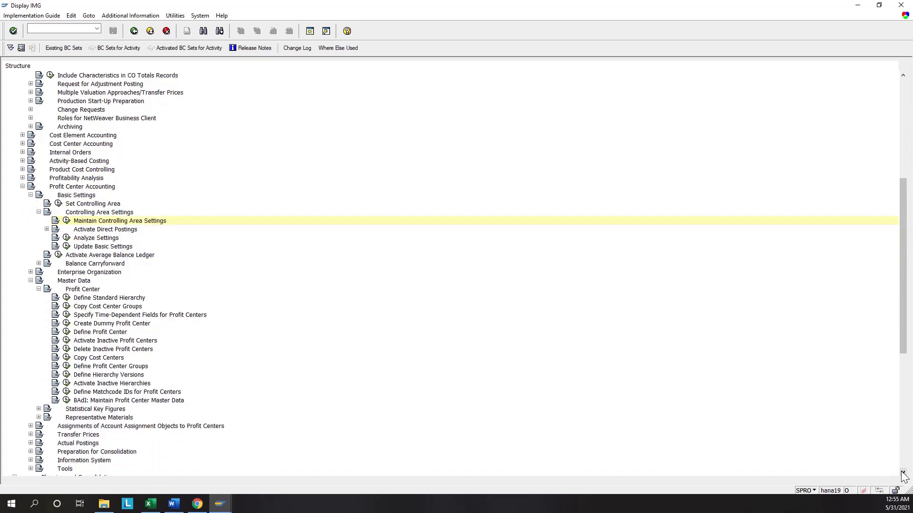
pyautogui.click(67, 222)
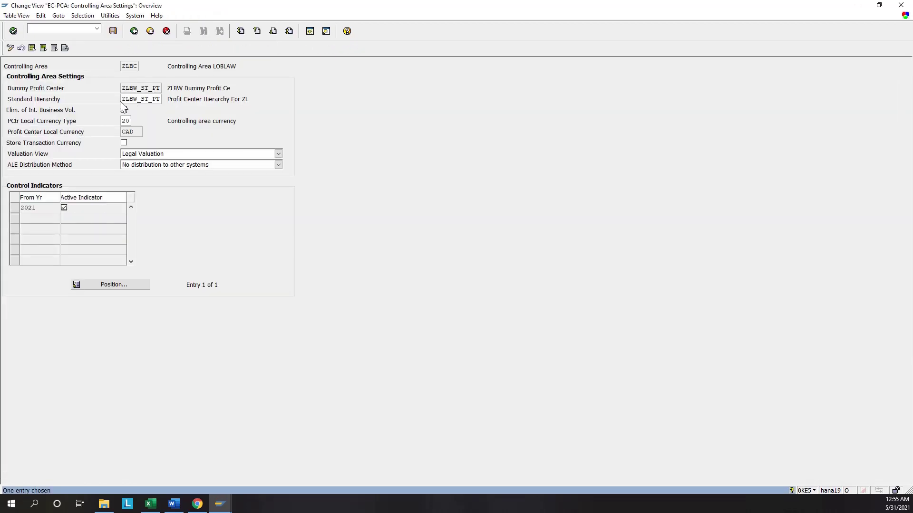
pyautogui.moveTo(123, 100); pyautogui.dragTo(166, 99)
pyautogui.click(132, 33)
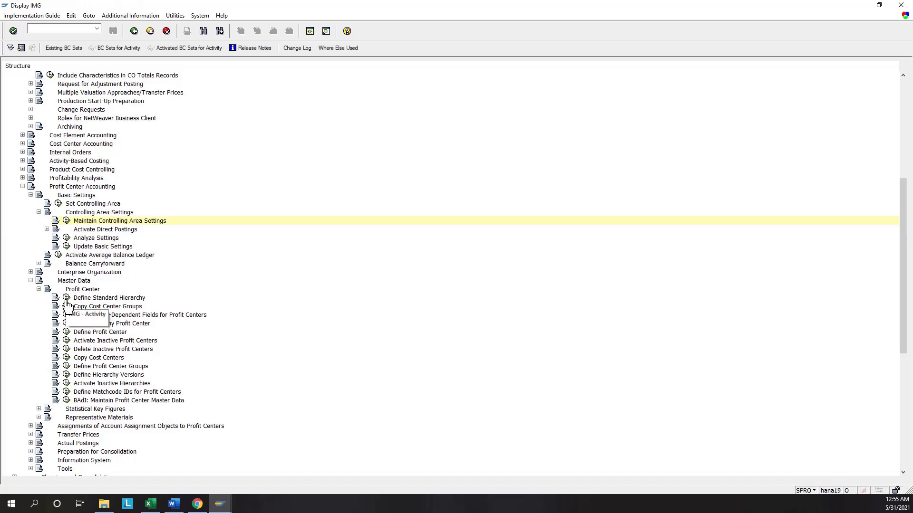
pyautogui.click(67, 299)
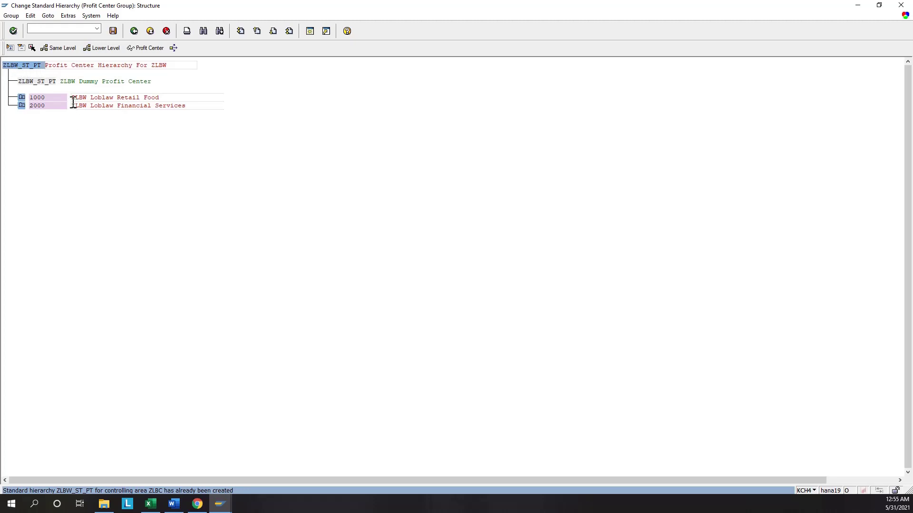
pyautogui.click(153, 82)
pyautogui.click(134, 31)
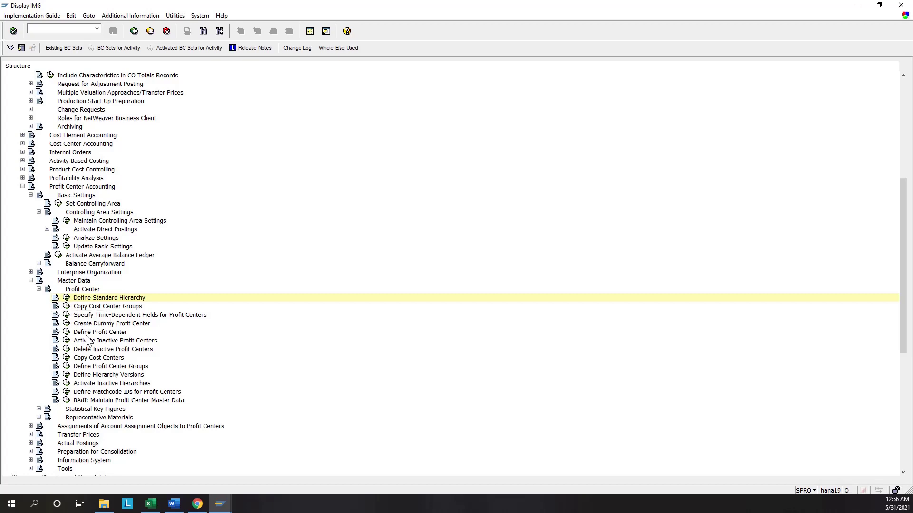
# Open EC-PCA: Change Profit Center for the dummy profit center ZLBW_ST_PT
pyautogui.click(66, 326)
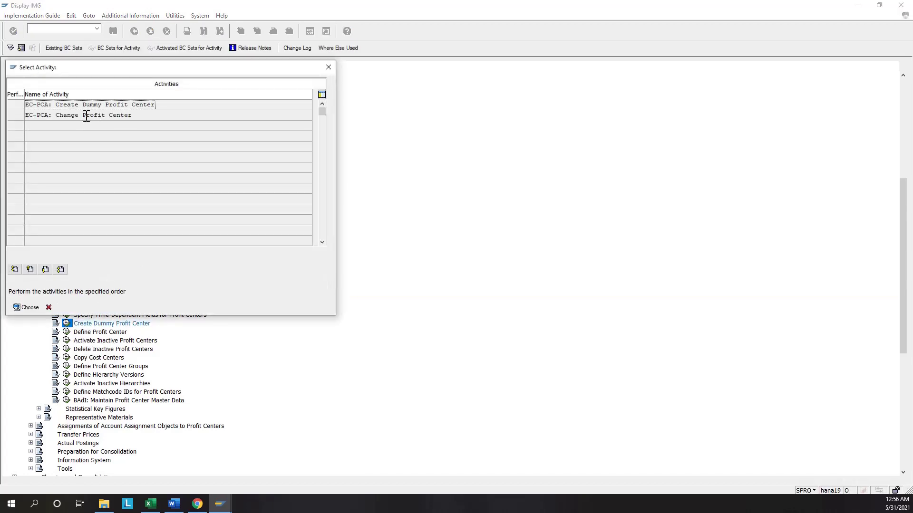
pyautogui.doubleClick(84, 116)
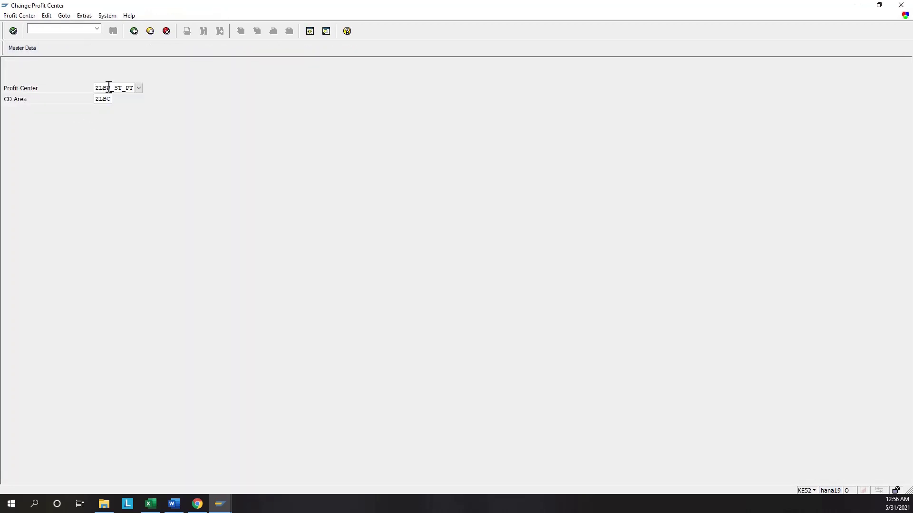
pyautogui.press('Return')
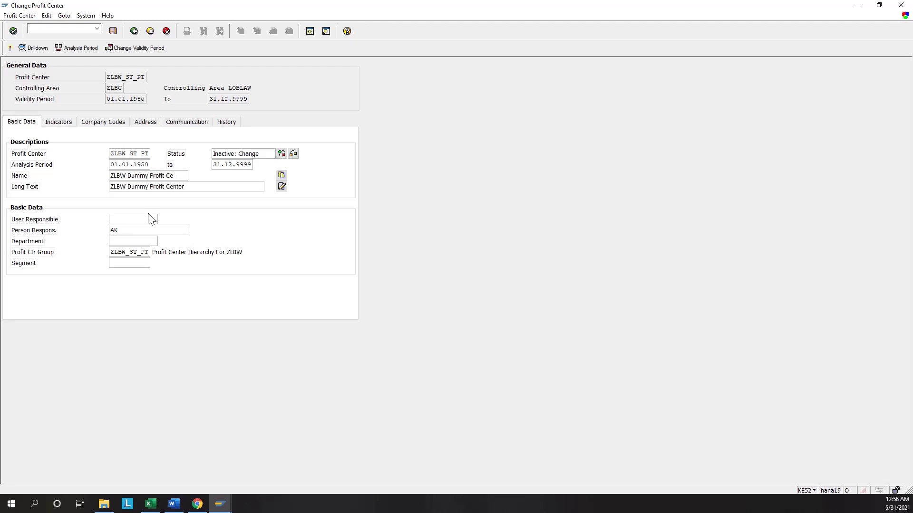
# Review its group, Indicators and Company Codes (ZLBW, ZNFL), then save the profit center
pyautogui.click(146, 253)
pyautogui.click(62, 123)
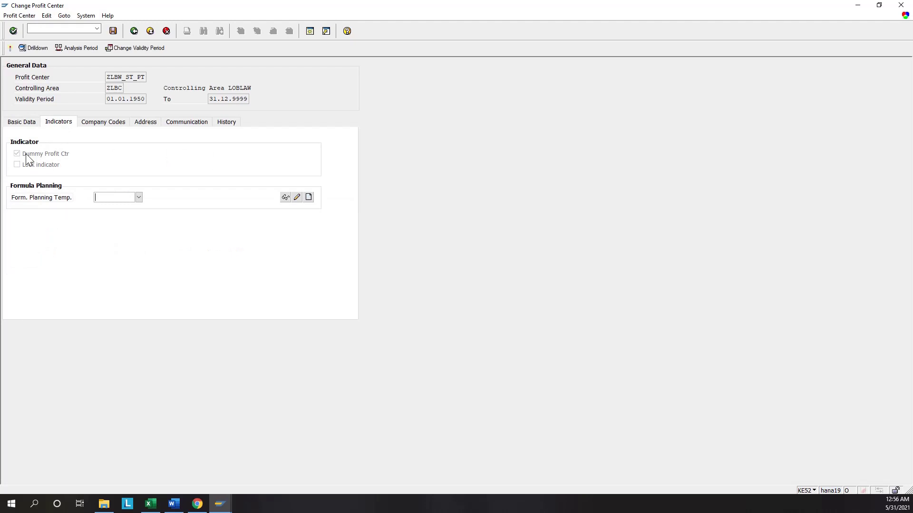
pyautogui.click(102, 124)
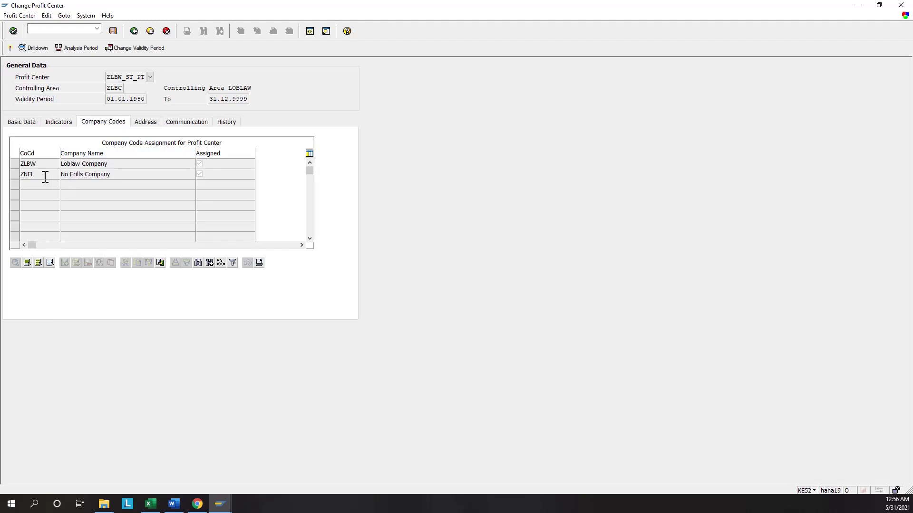
pyautogui.click(22, 123)
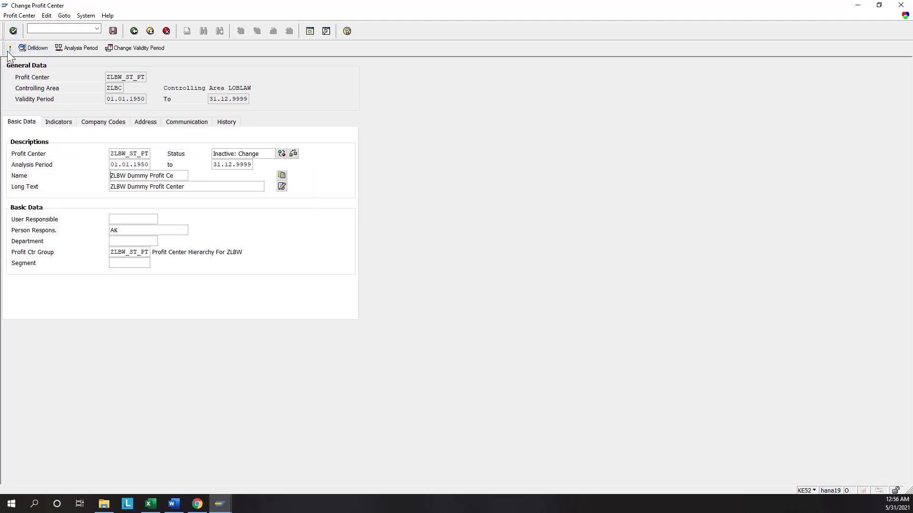
pyautogui.click(10, 50)
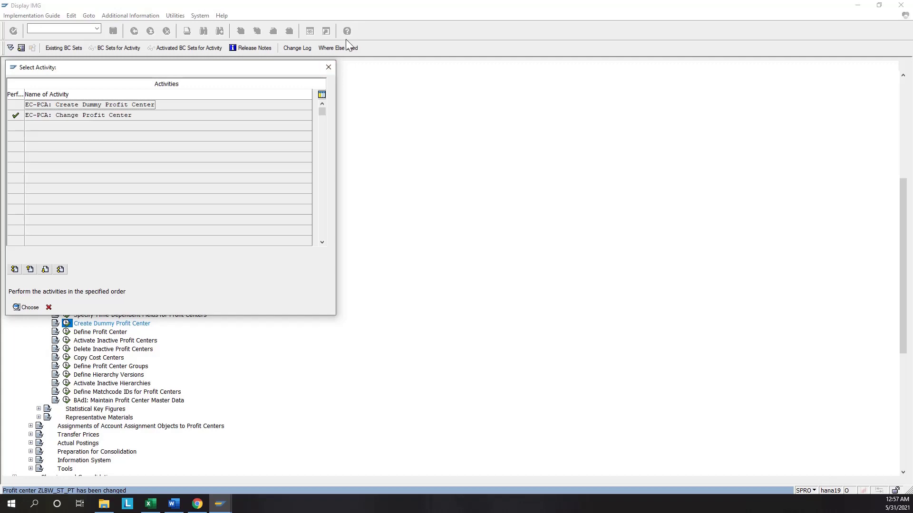
pyautogui.click(328, 68)
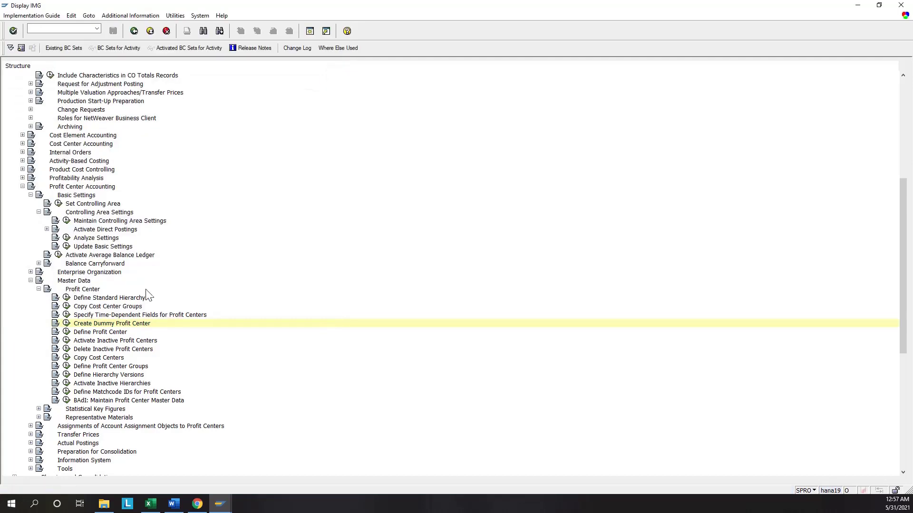
pyautogui.click(67, 299)
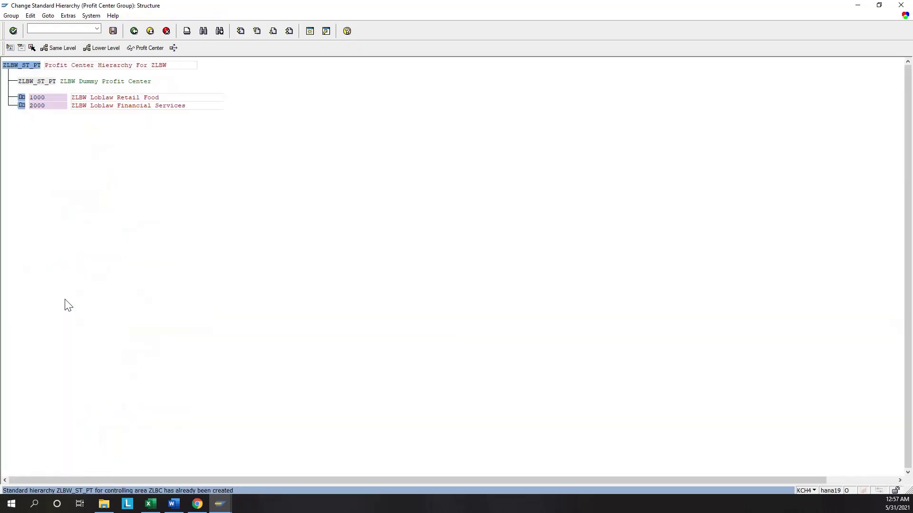
pyautogui.click(134, 31)
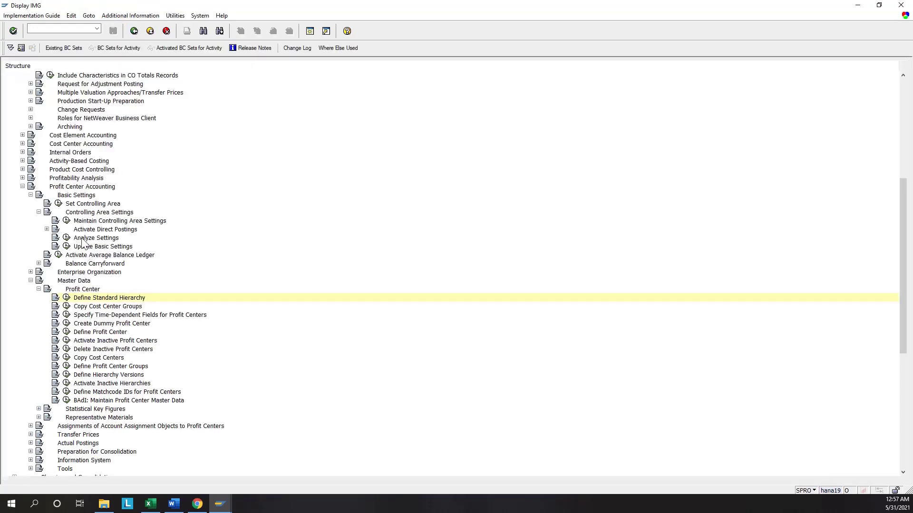
pyautogui.click(66, 220)
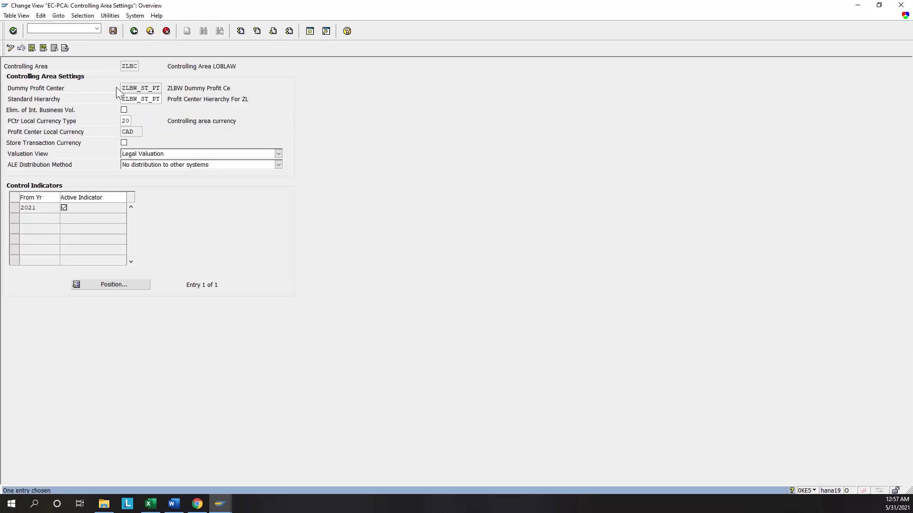
pyautogui.moveTo(123, 88); pyautogui.dragTo(154, 88)
pyautogui.click(134, 31)
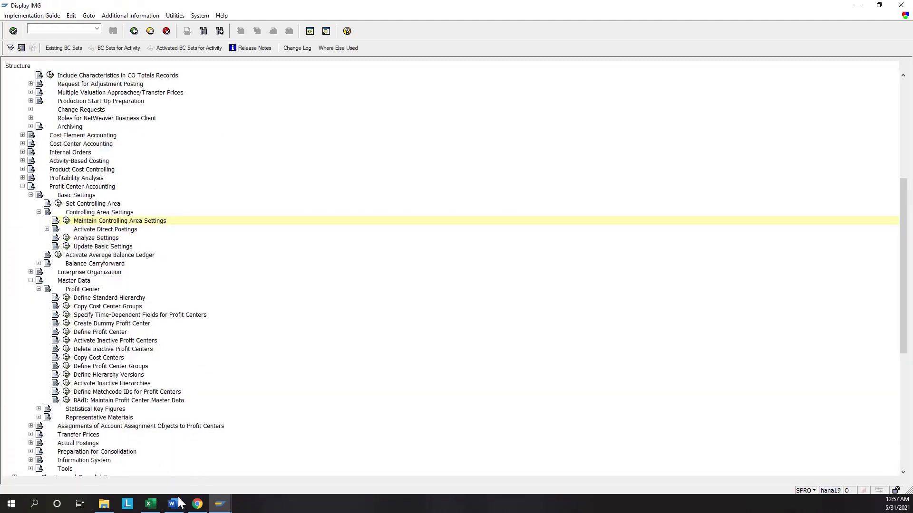
# In the Excel CO sheet, check the profit center group codes and OKE7's 'nothing to do' note
pyautogui.click(150, 504)
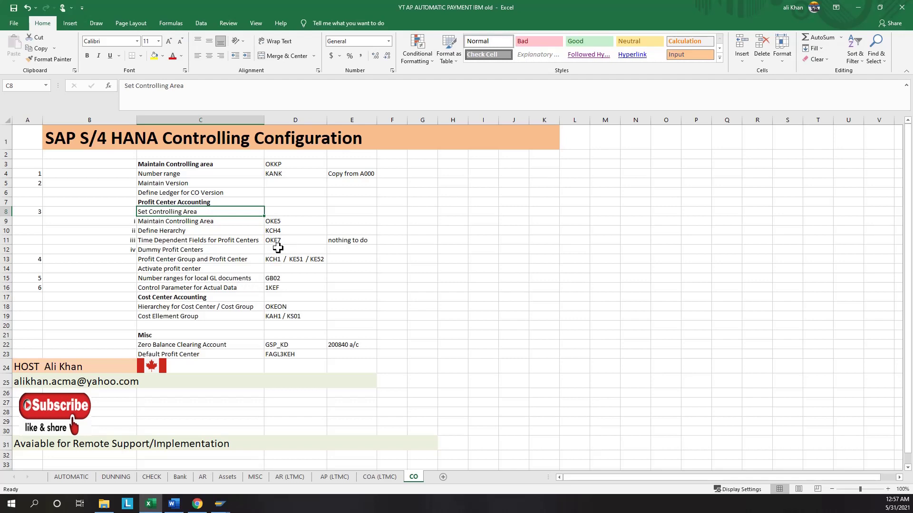
pyautogui.click(274, 262)
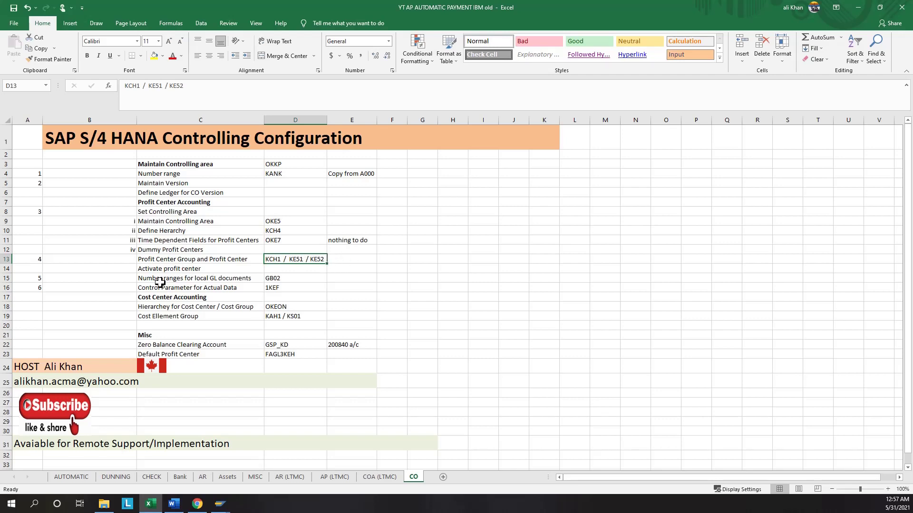
pyautogui.click(275, 240)
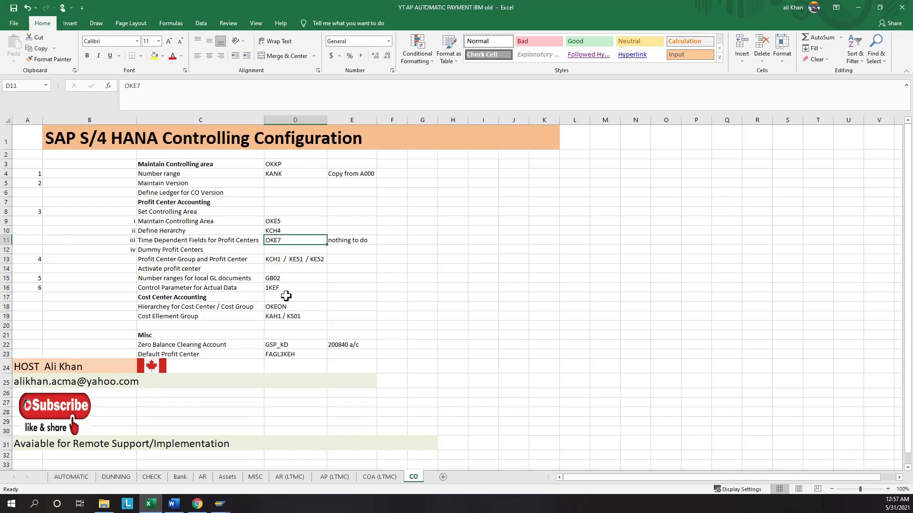
# Start a new SAP session and run OKE7 for controlling area ZLBC
pyautogui.moveTo(224, 504)
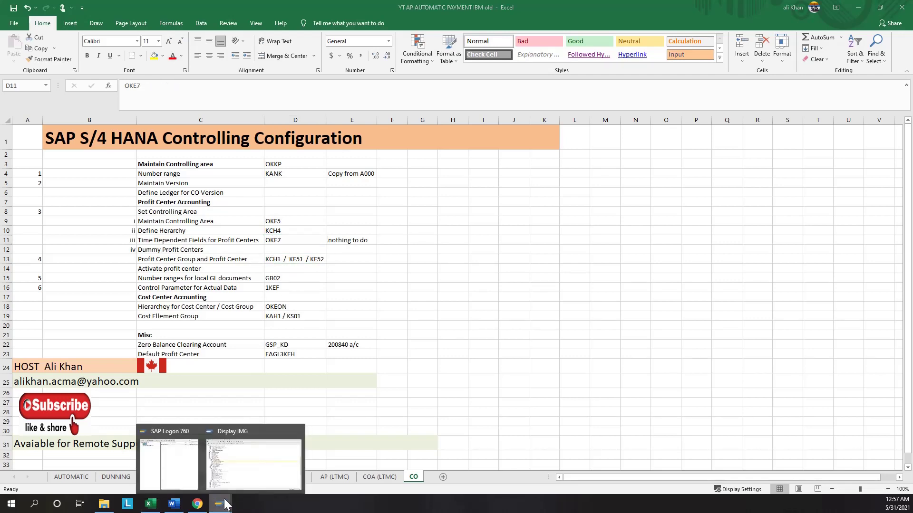
pyautogui.click(240, 471)
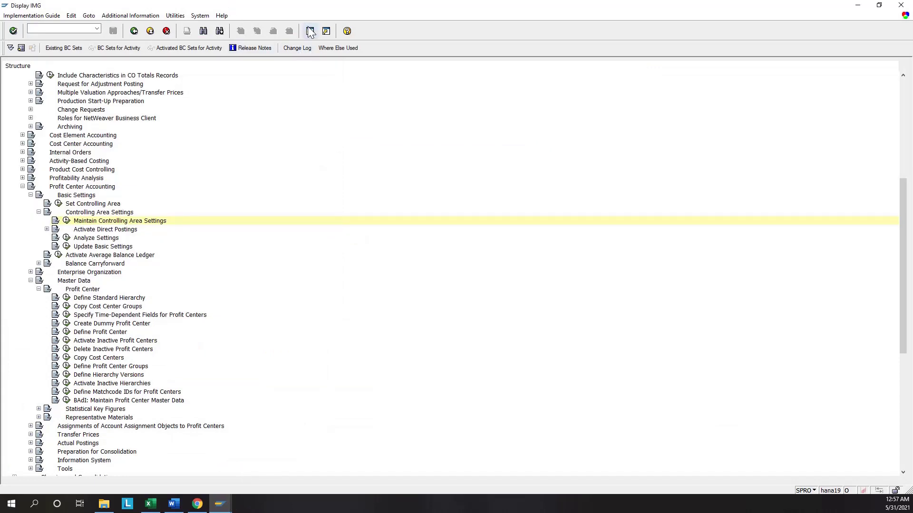
pyautogui.click(309, 31)
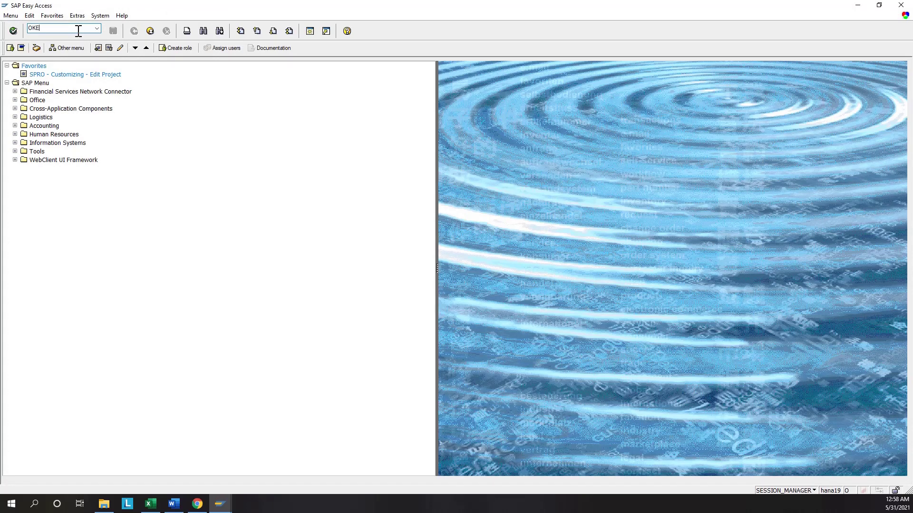
pyautogui.write('OKE7')
pyautogui.press('Return')
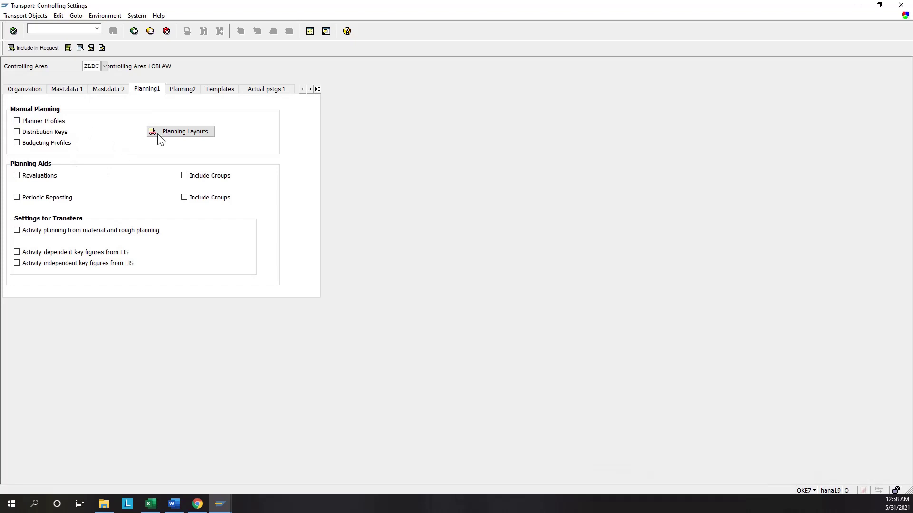
# Look through the Mast.data, Organization and Planning2 tabs, then go back to Easy Access
pyautogui.click(111, 92)
pyautogui.click(69, 91)
pyautogui.click(32, 103)
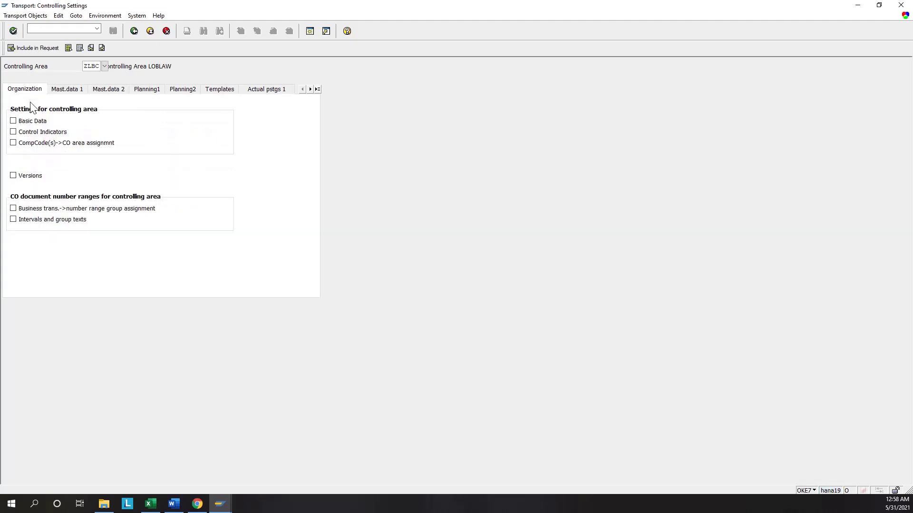
pyautogui.click(181, 93)
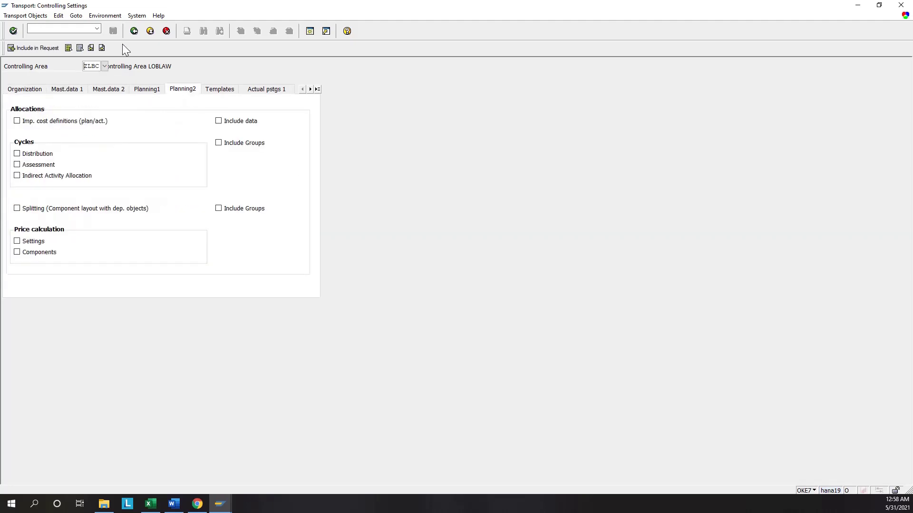
pyautogui.click(134, 30)
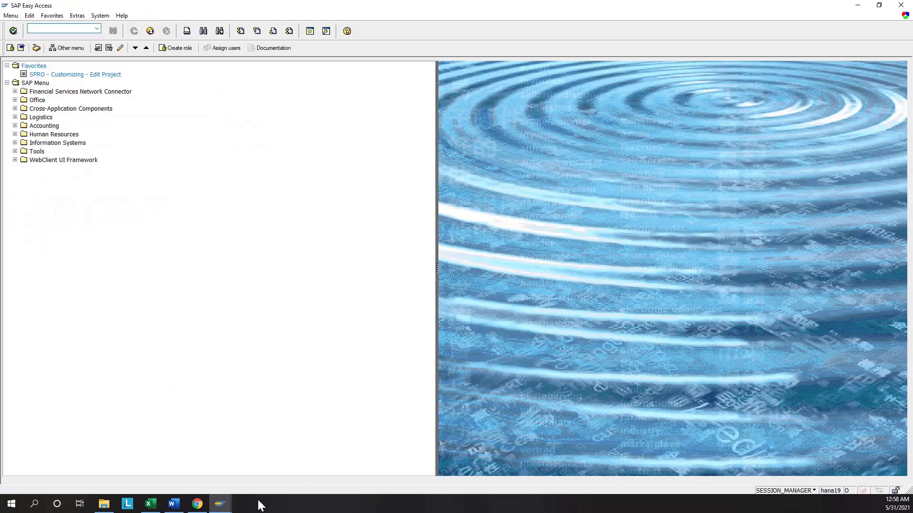
# Select checklist cell C14 'Activate profit center' in Excel, then return to the SAP IMG
pyautogui.moveTo(150, 507)
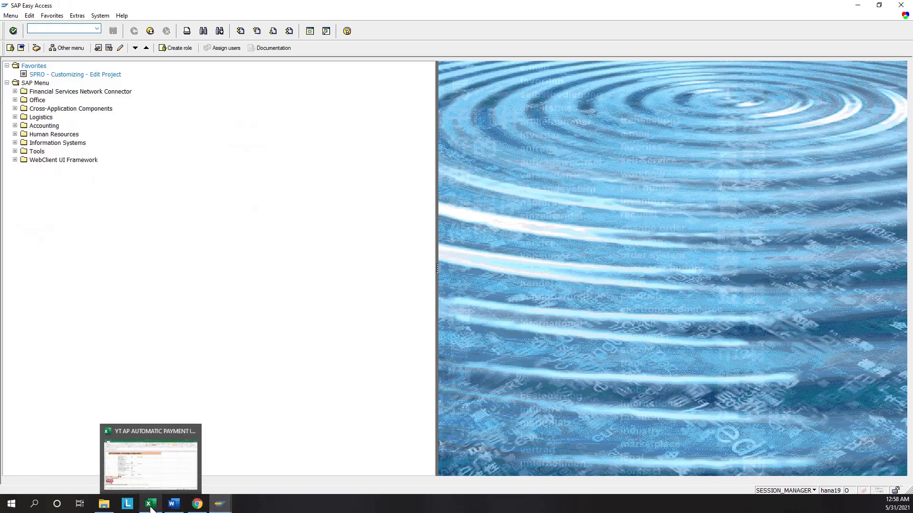
pyautogui.click(154, 473)
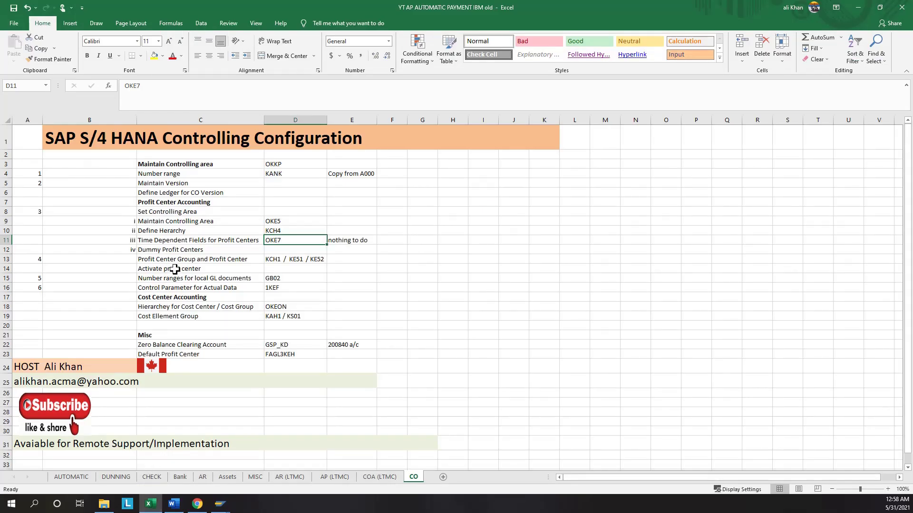
pyautogui.click(175, 269)
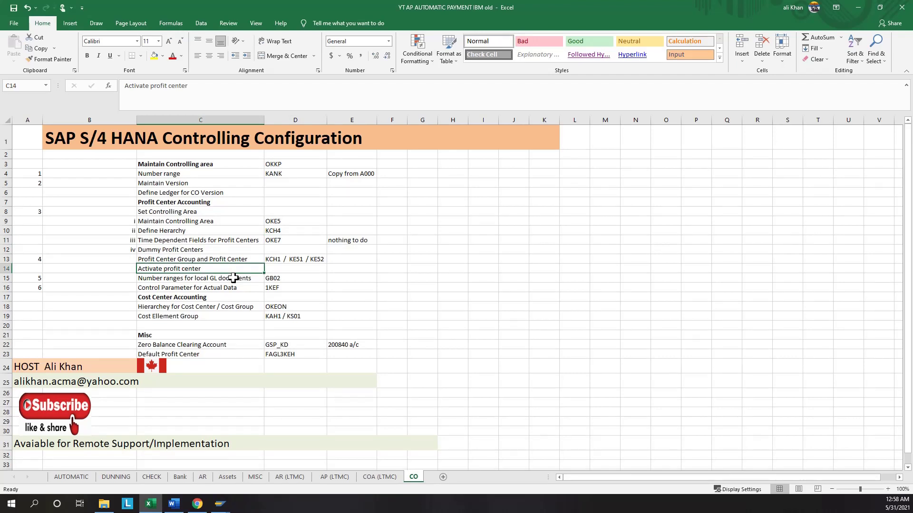
pyautogui.hotkey('alt', 'p')
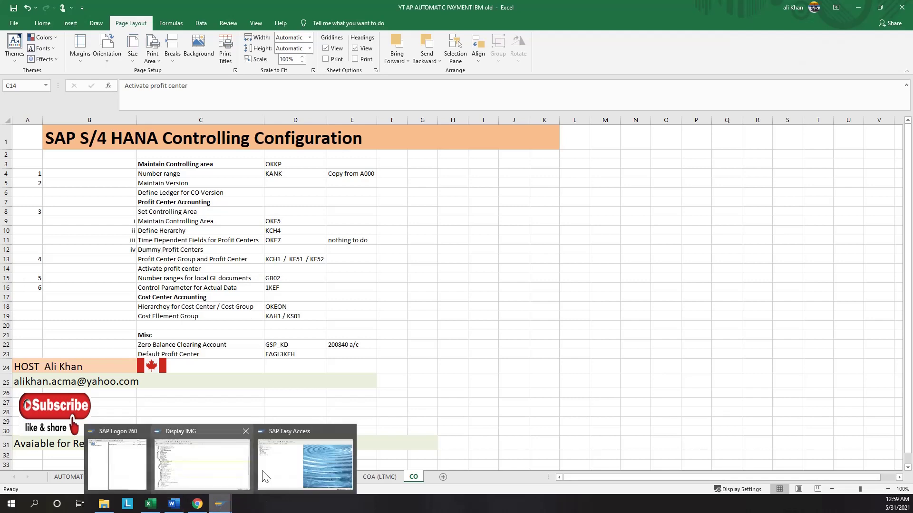
pyautogui.click(224, 468)
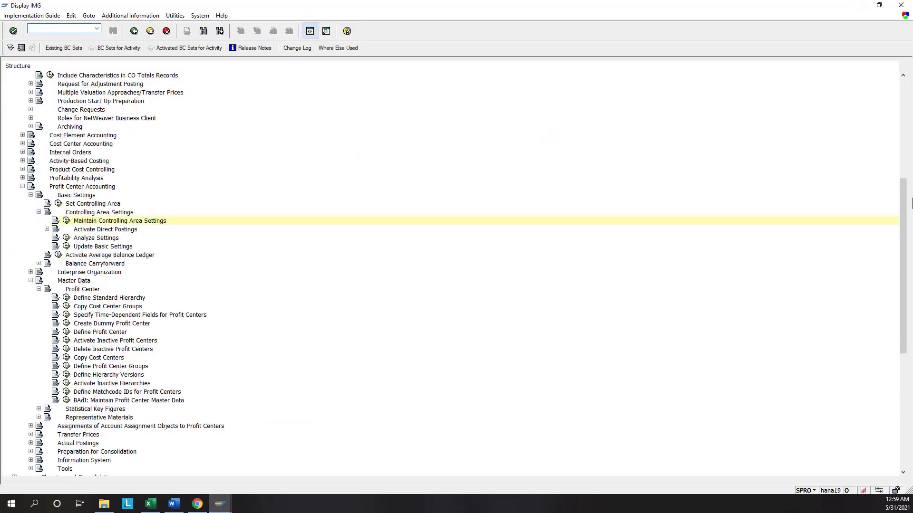
# Expand Financial Accounting > General Ledger Accounting > Master Data > Profit Center in the IMG
pyautogui.moveTo(903, 207); pyautogui.dragTo(901, 116)
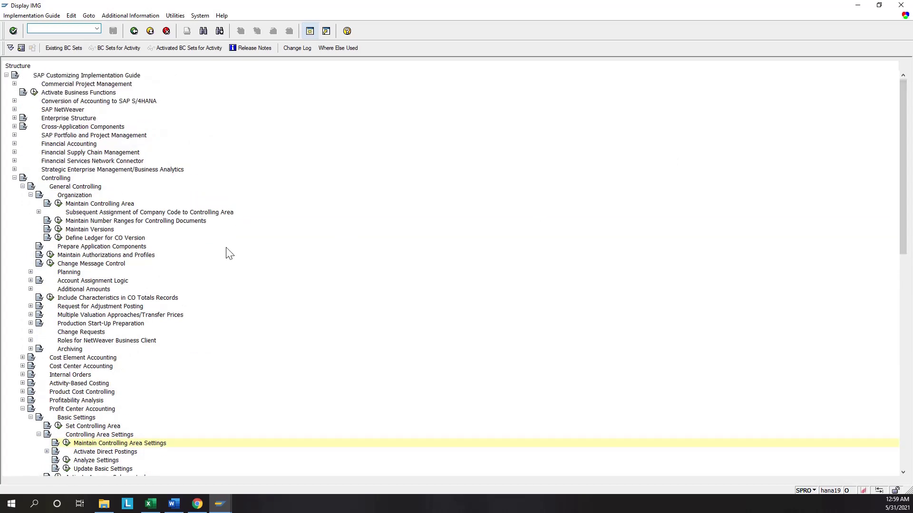
pyautogui.click(14, 144)
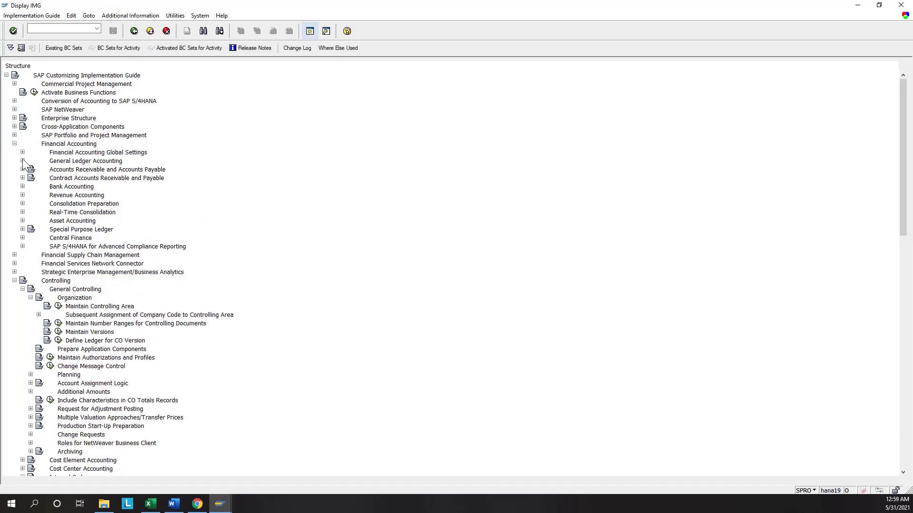
pyautogui.click(22, 161)
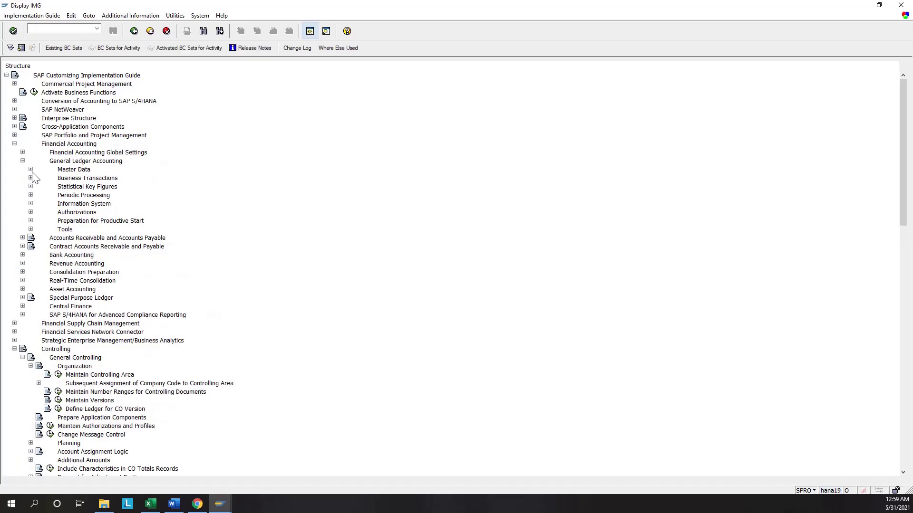
pyautogui.click(31, 169)
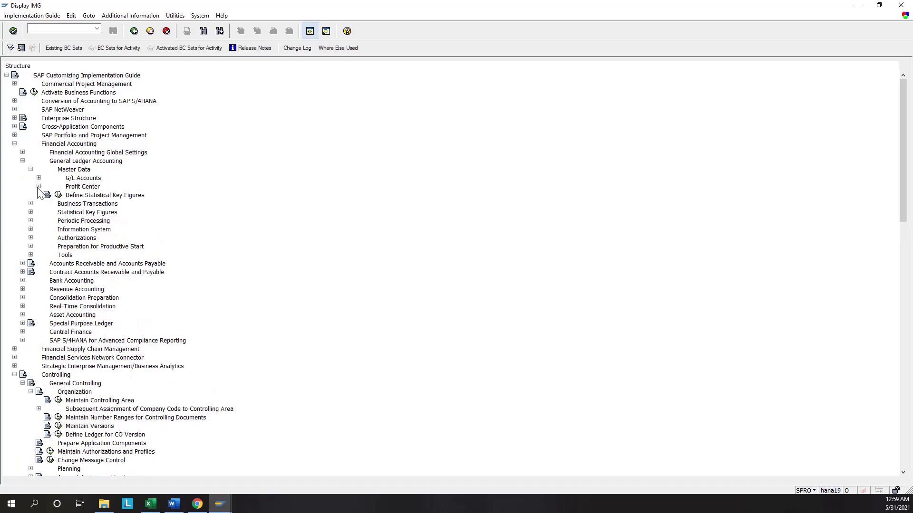
pyautogui.click(39, 186)
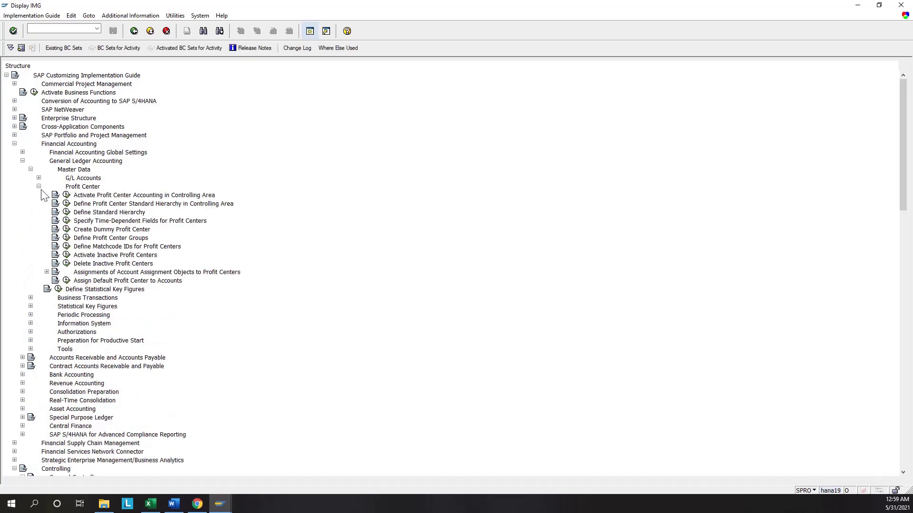
# Open the Activate PrCtr Accounting table and position it at ZLBC, active for fiscal year 2021
pyautogui.click(66, 196)
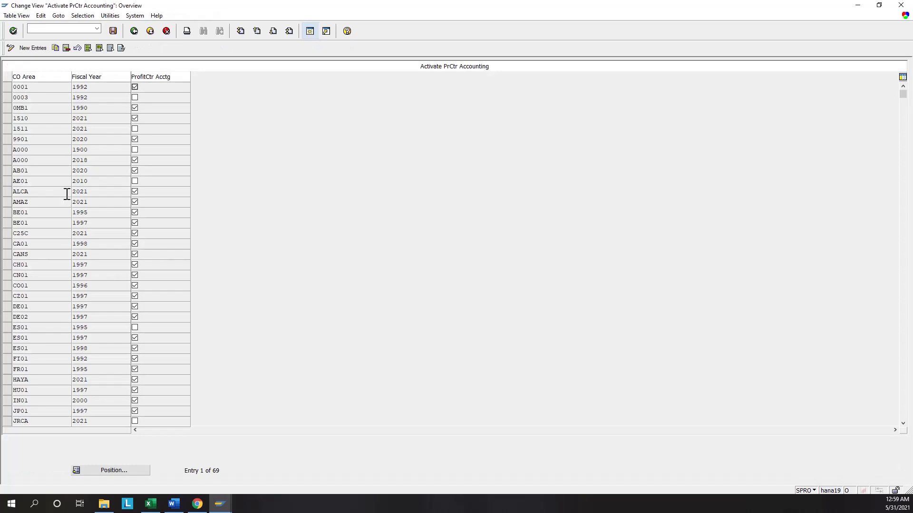
pyautogui.click(105, 472)
pyautogui.write('ZL')
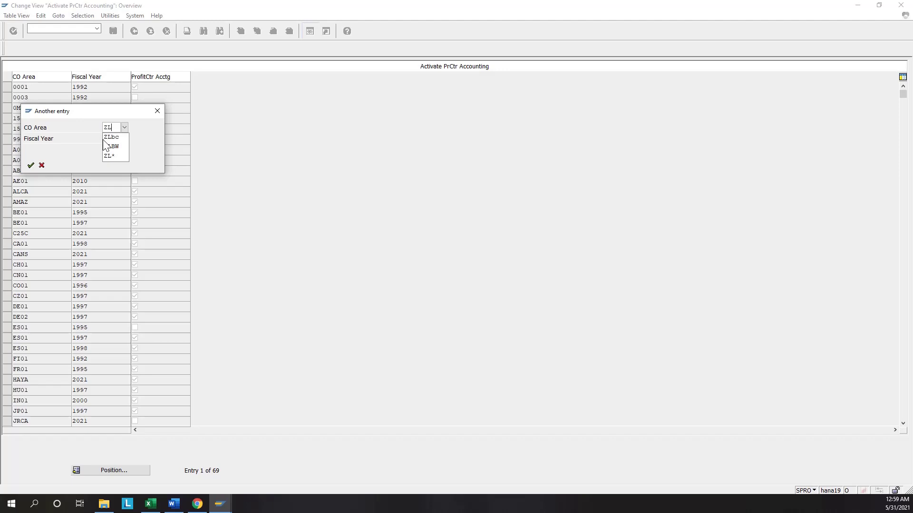
pyautogui.press('Down')
pyautogui.press('Return')
pyautogui.click(31, 165)
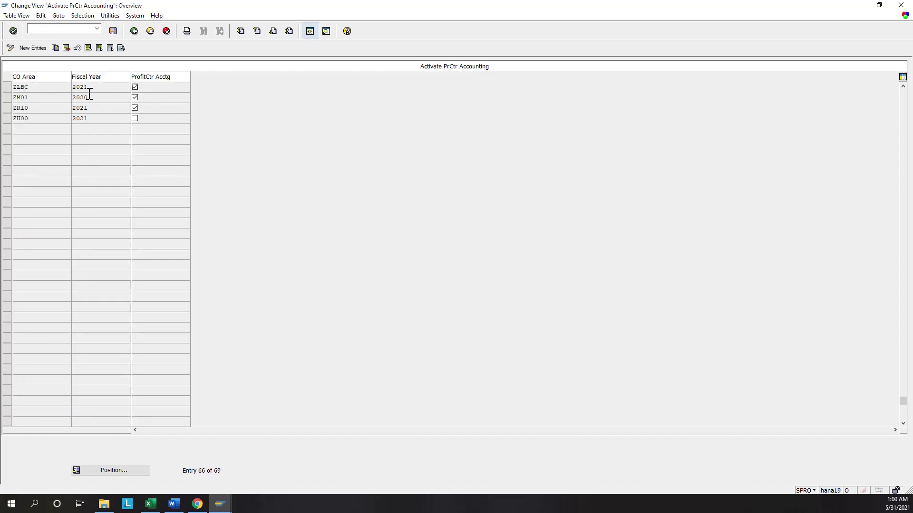
pyautogui.click(135, 97)
# Read checklist rows 13 and 15, finding GB02 for local GL document number ranges
pyautogui.click(150, 504)
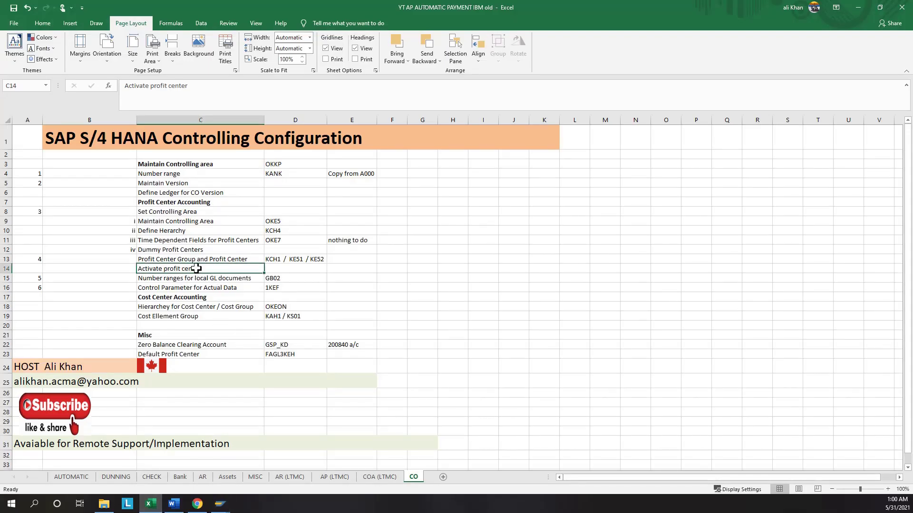
pyautogui.click(280, 260)
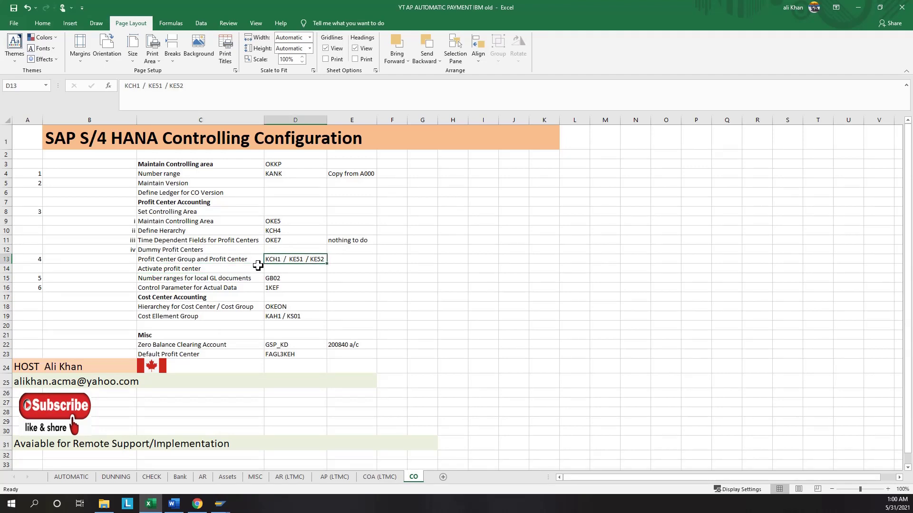
pyautogui.click(221, 260)
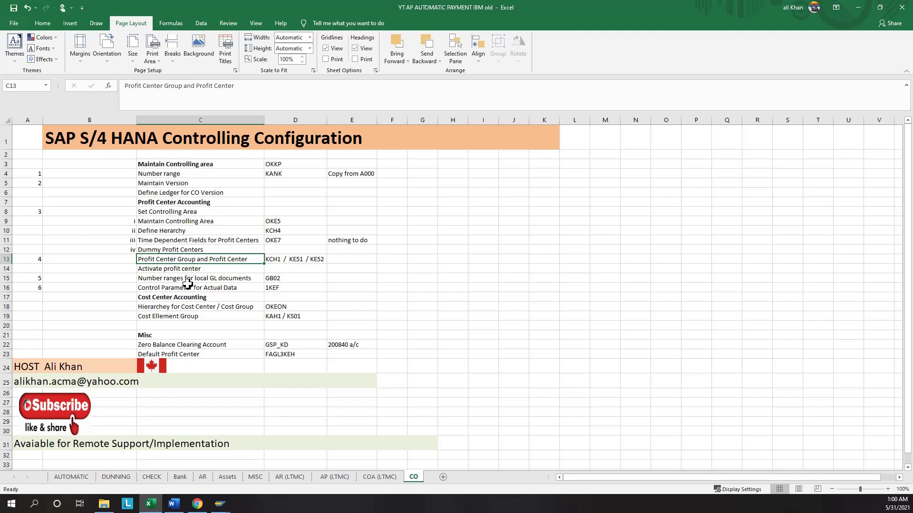
pyautogui.click(221, 279)
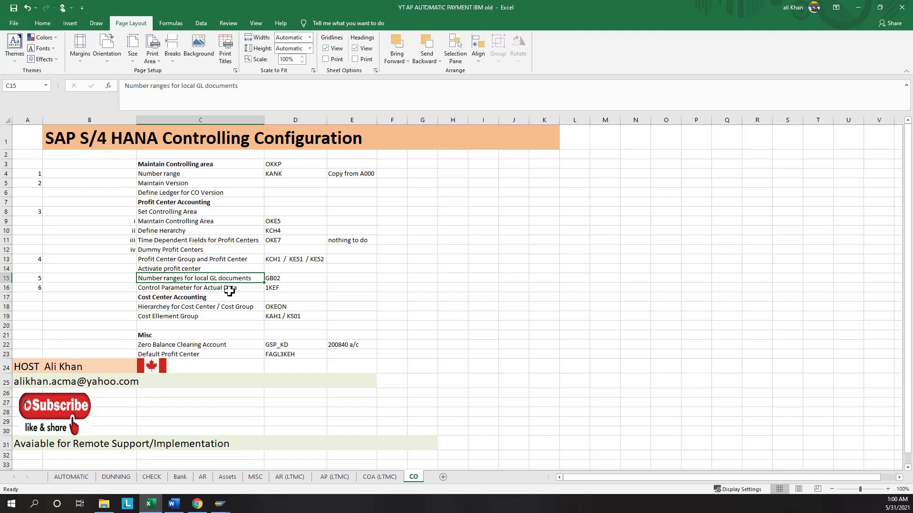
pyautogui.click(284, 278)
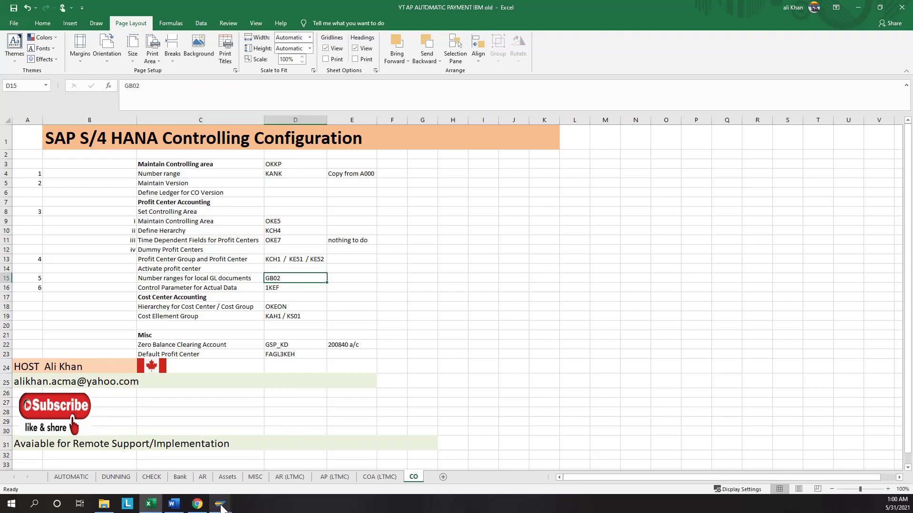
# Run GB02 in SAP to open the GL_LOCAL number range object
pyautogui.moveTo(221, 508)
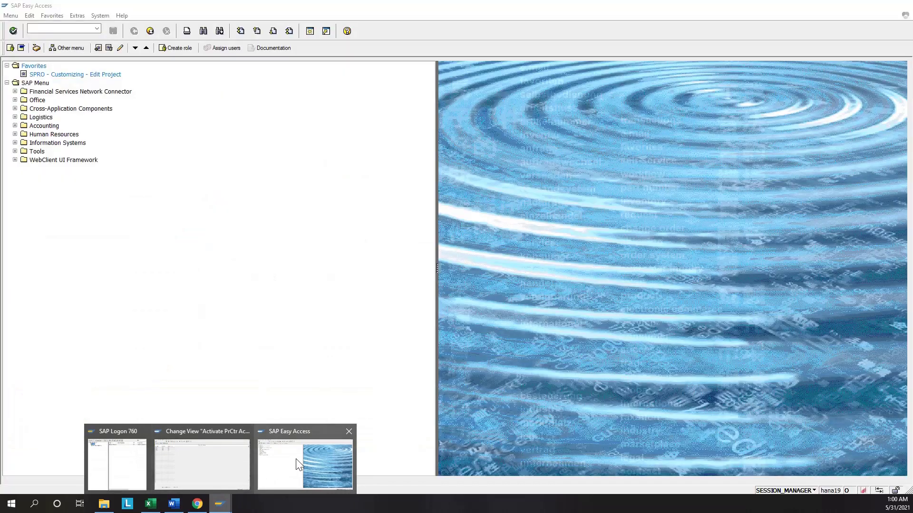
pyautogui.click(298, 461)
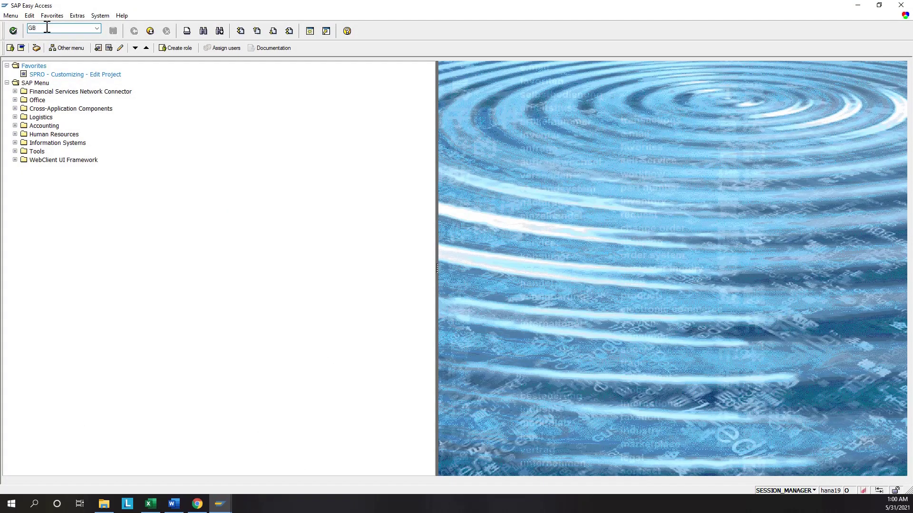
pyautogui.press('Return')
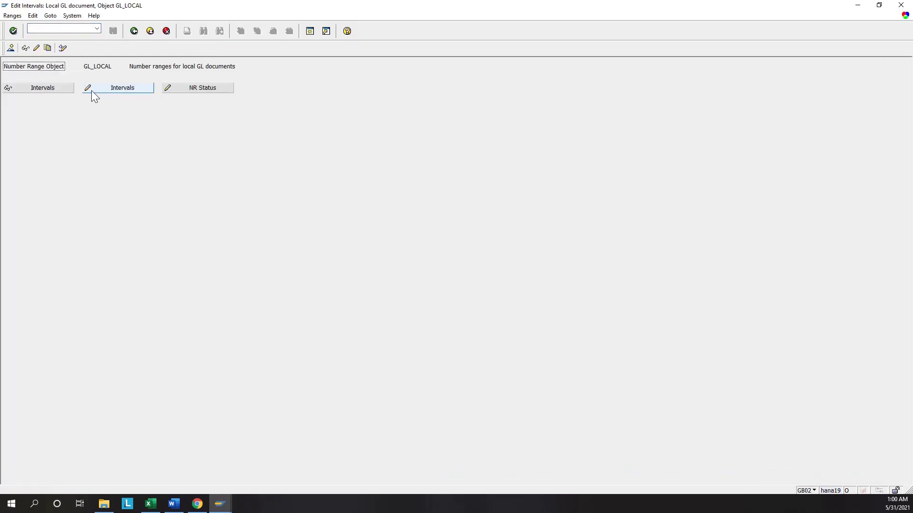
pyautogui.click(109, 92)
pyautogui.write('ZL')
pyautogui.click(143, 178)
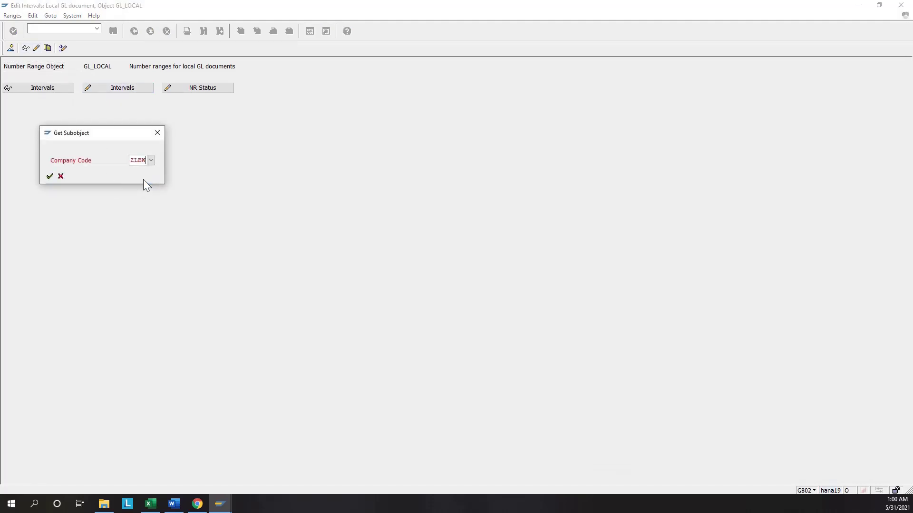
pyautogui.click(49, 176)
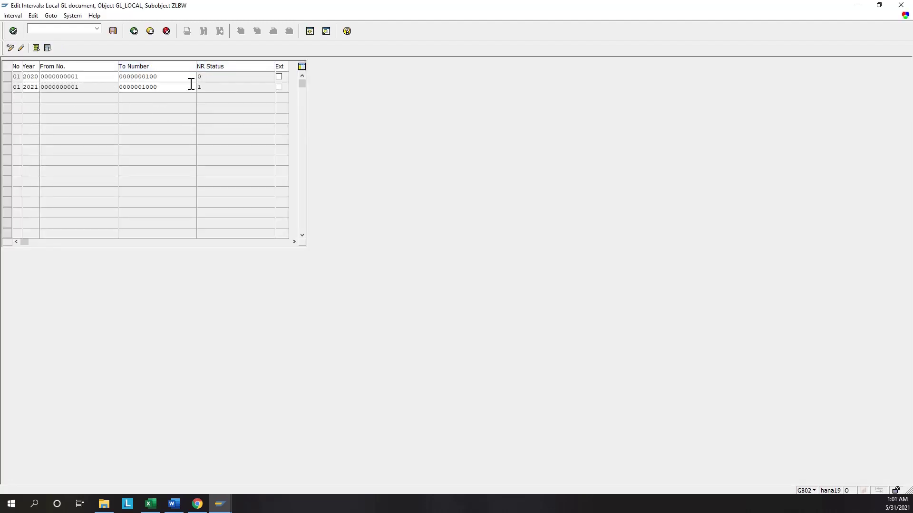
pyautogui.click(136, 35)
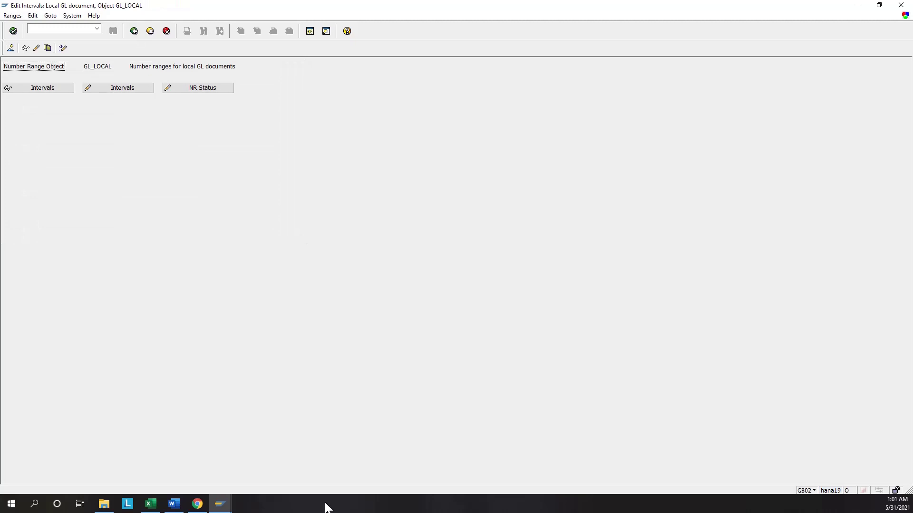
# Select checklist cell C16 'Control Parameter for Actual Data' (1KEF), then return to the SAP IMG
pyautogui.click(150, 504)
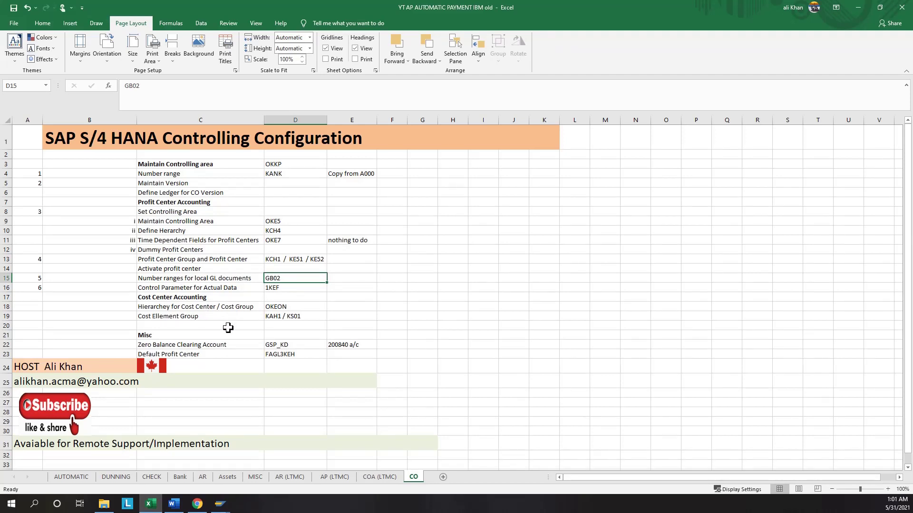
pyautogui.press('alt')
pyautogui.press('p')
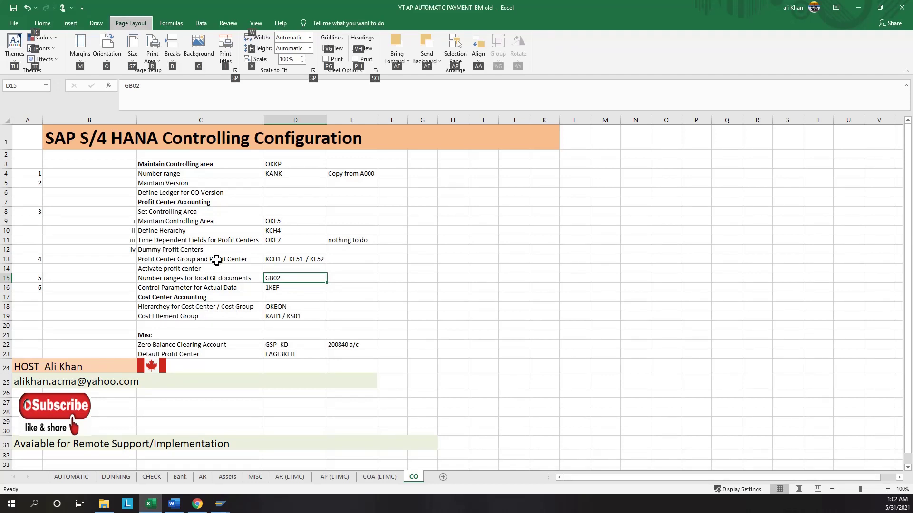
pyautogui.click(212, 288)
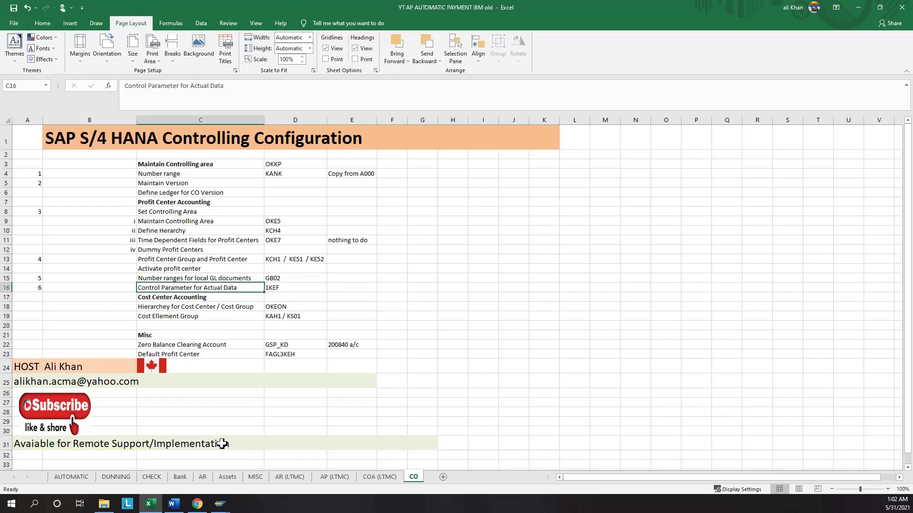
pyautogui.click(221, 506)
# Review ZLBC's 2021 actual-data control parameters with line items and online transfer active, then return to Excel
pyautogui.click(186, 480)
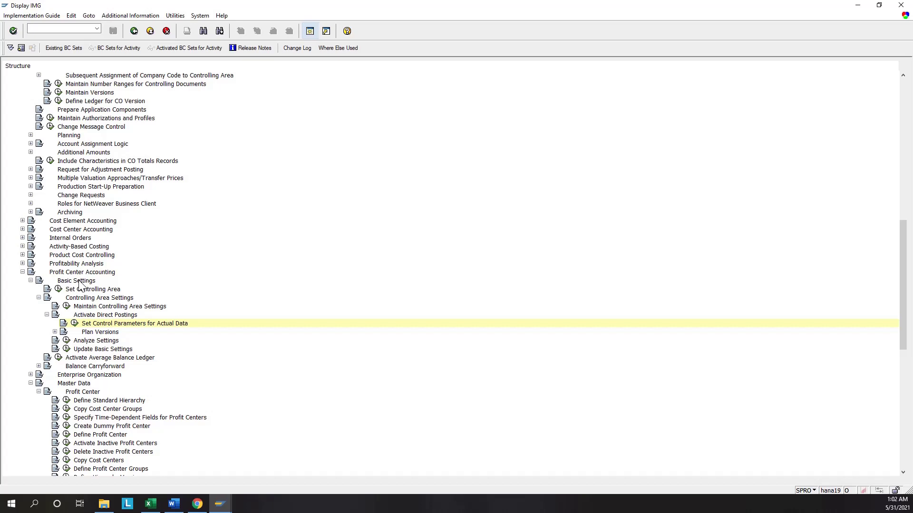
pyautogui.click(75, 324)
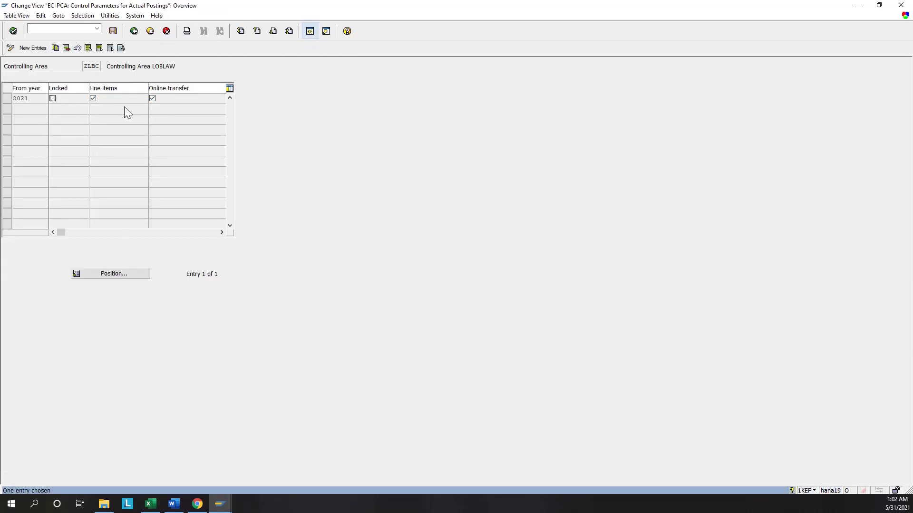
pyautogui.click(134, 30)
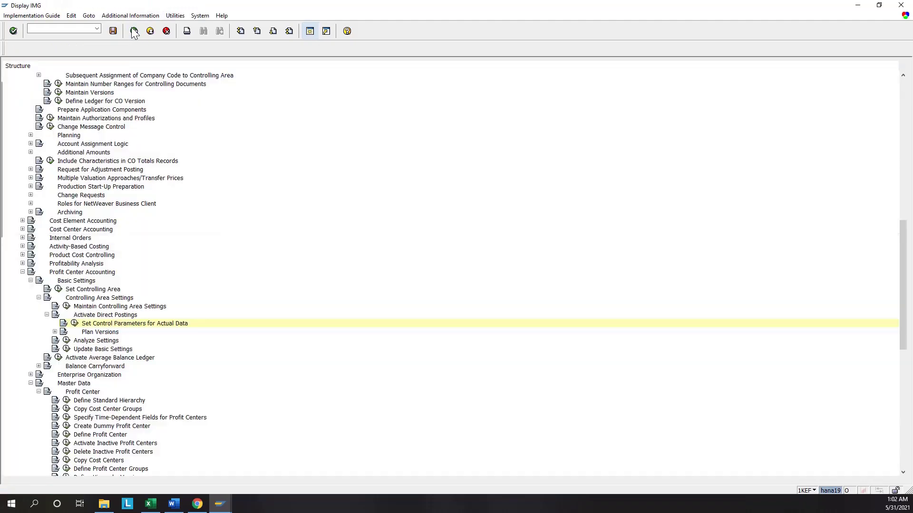
pyautogui.click(151, 503)
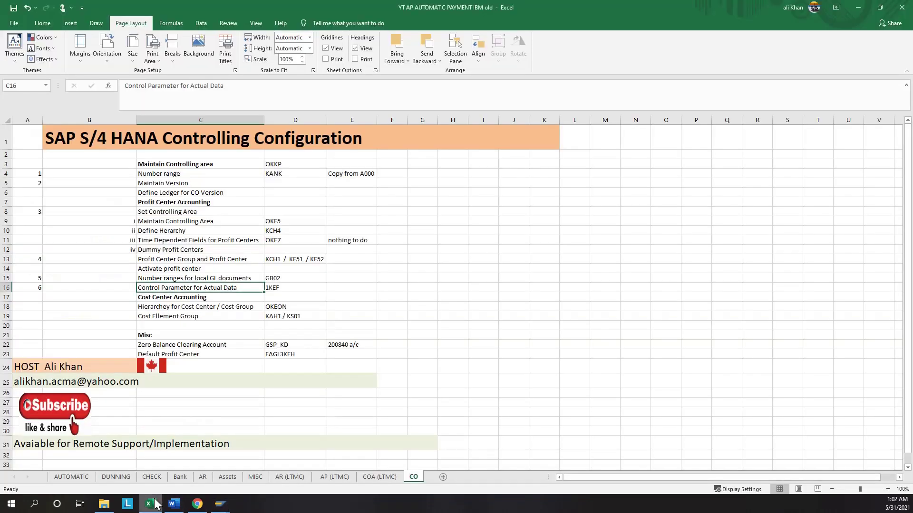
pyautogui.click(206, 298)
pyautogui.click(281, 307)
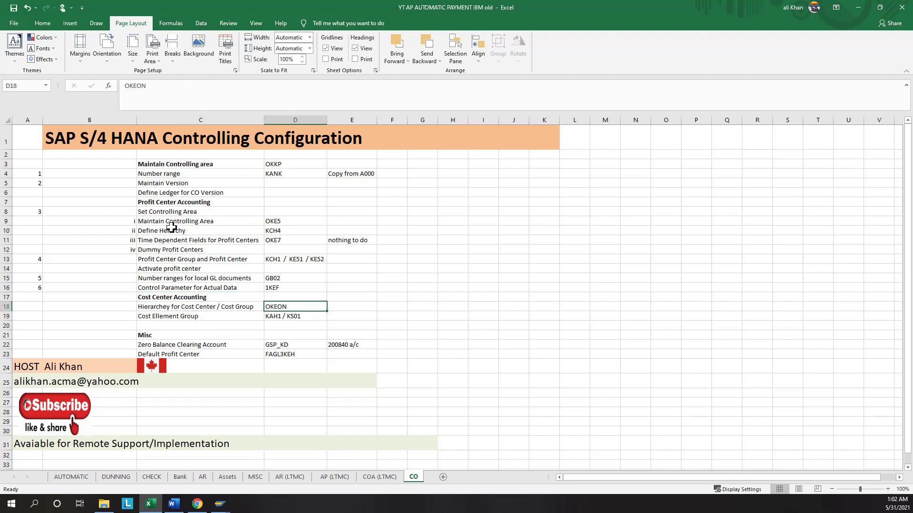
pyautogui.click(280, 222)
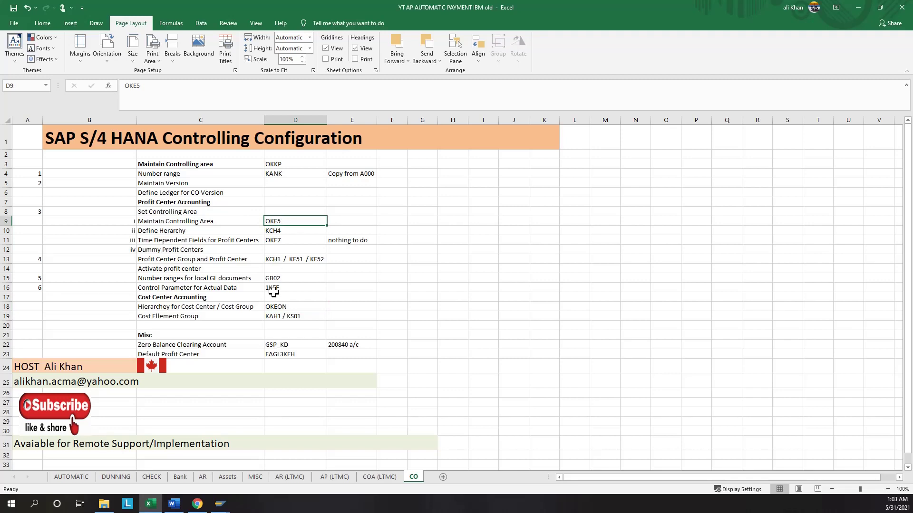
pyautogui.click(287, 308)
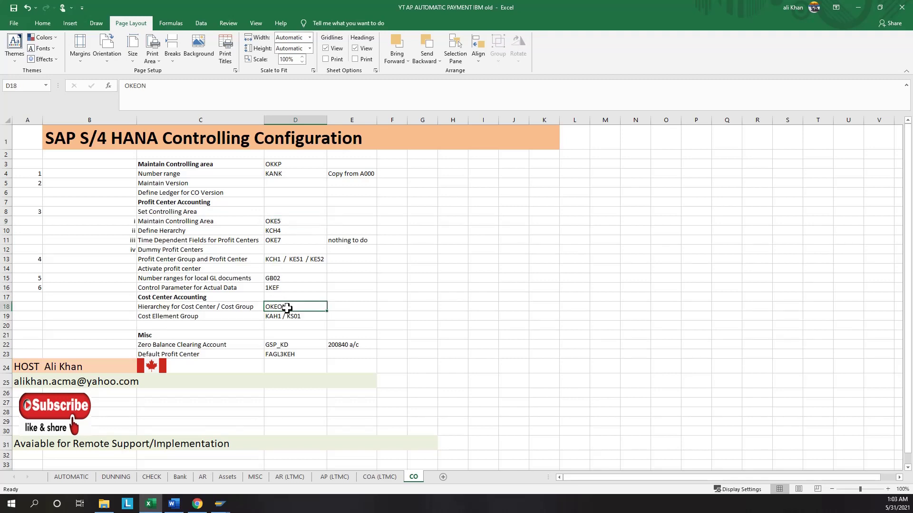
pyautogui.click(276, 164)
pyautogui.click(277, 305)
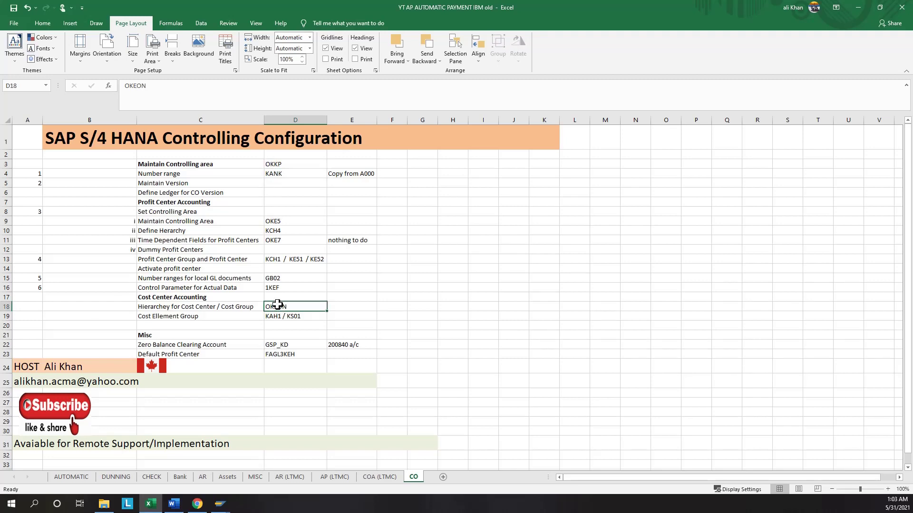
pyautogui.click(286, 166)
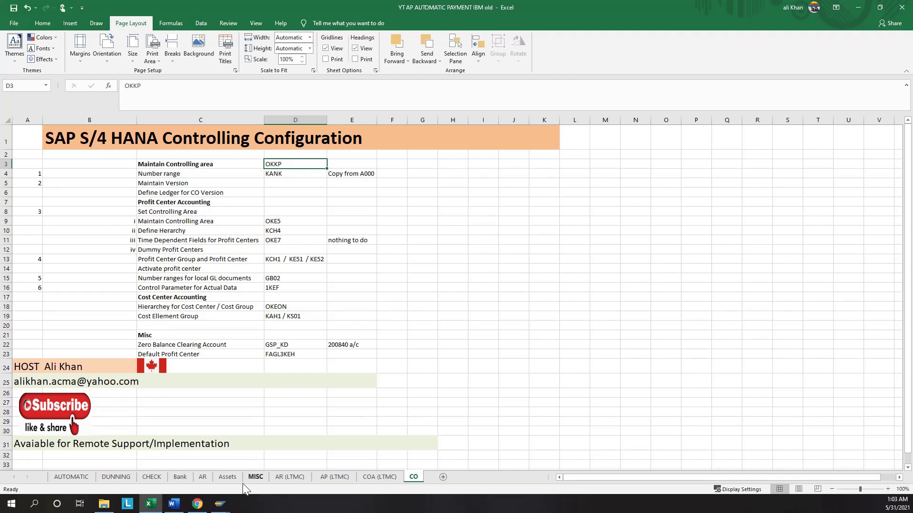
# Open the controlling area maintenance transaction and dismiss its inconsistency messages
pyautogui.click(222, 505)
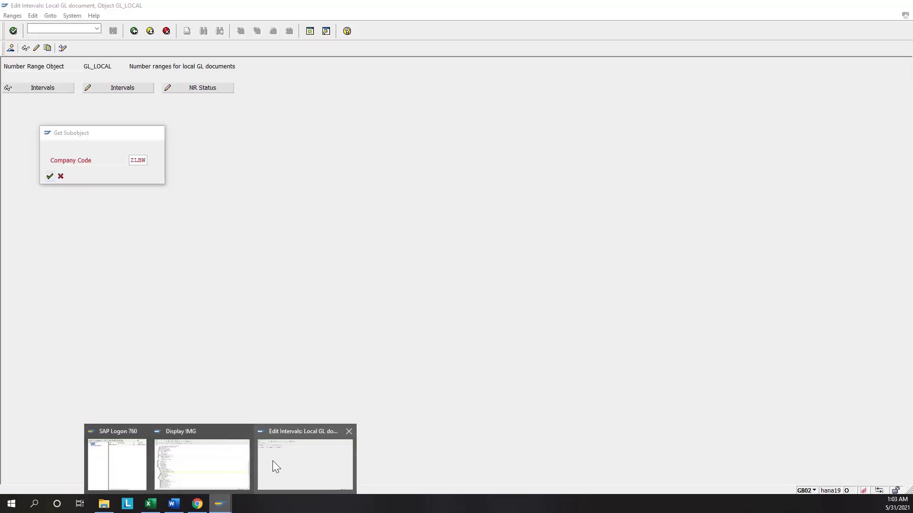
pyautogui.click(272, 461)
pyautogui.click(55, 27)
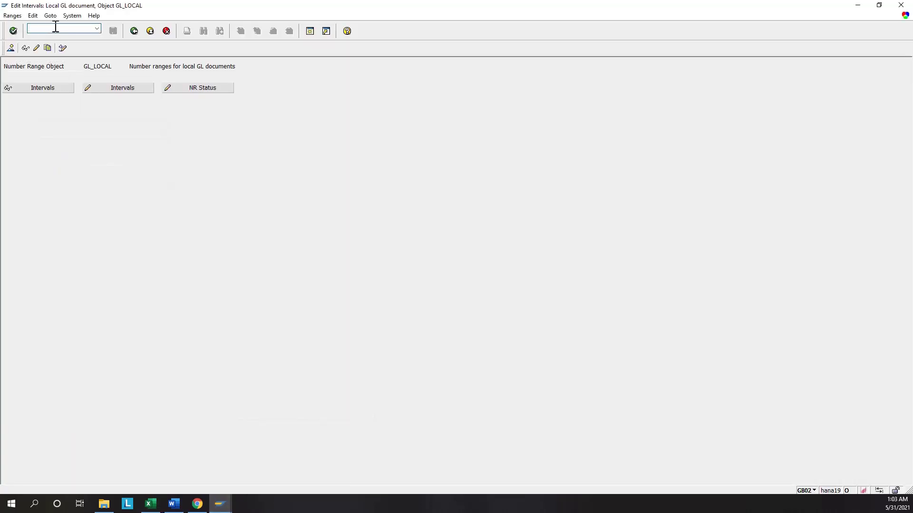
pyautogui.write('nfbn1')
pyautogui.press('Return')
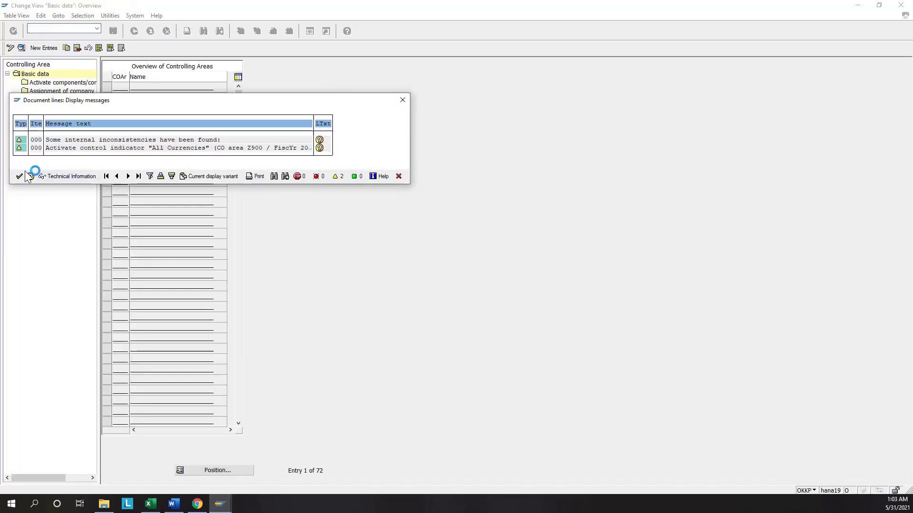
pyautogui.click(19, 177)
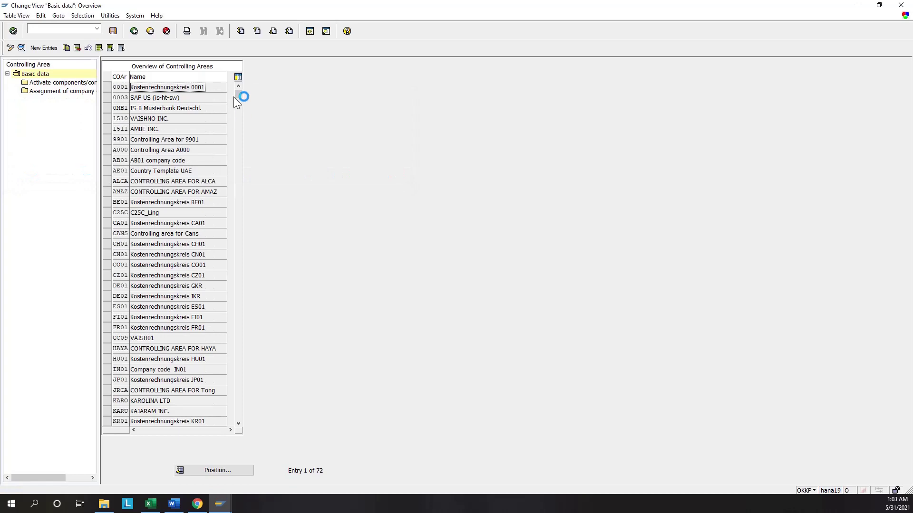
# Open controlling area ZLBC's details and highlight its standard hierarchy ZLBW_HKEY
pyautogui.moveTo(238, 96); pyautogui.dragTo(238, 389)
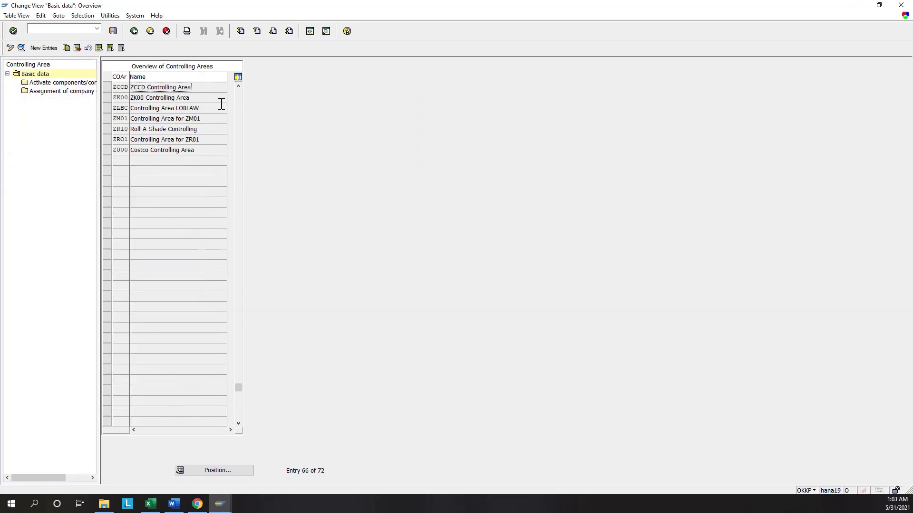
pyautogui.click(106, 108)
pyautogui.click(22, 48)
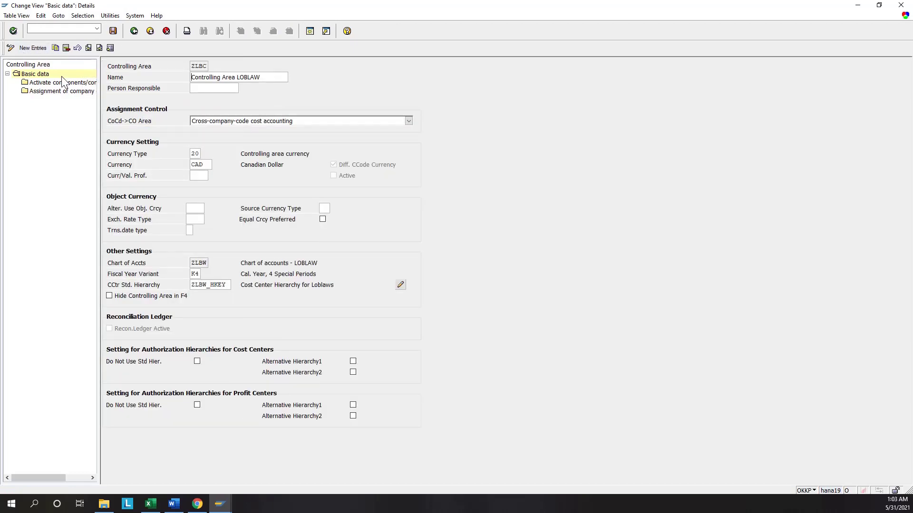
pyautogui.moveTo(228, 285); pyautogui.dragTo(172, 283)
# Check the hierarchy transaction code OKEON in the Excel checklist
pyautogui.click(150, 504)
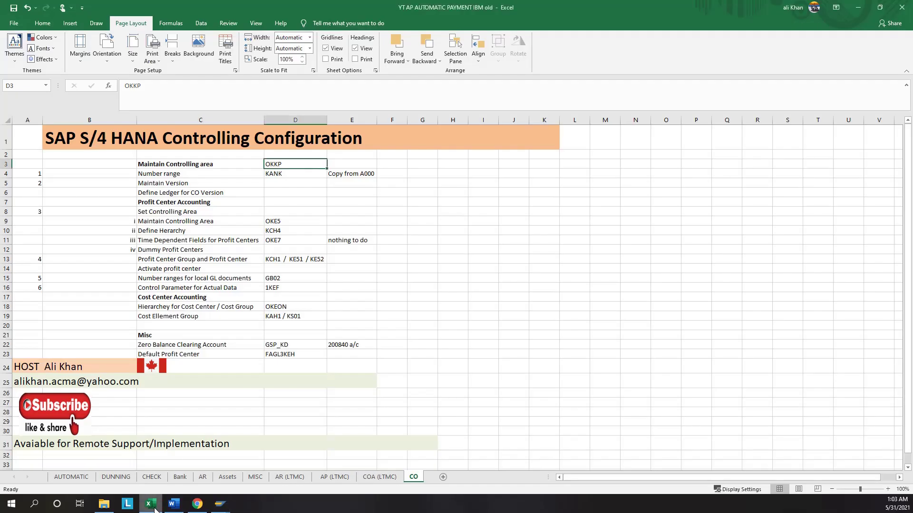
pyautogui.click(287, 309)
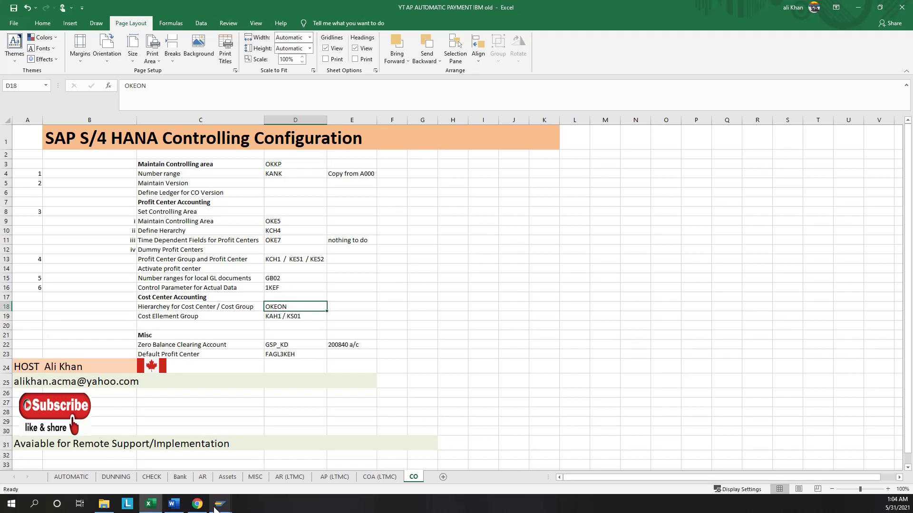
# Display standard hierarchy ZLBW_HKEY with cost centers 1100 through 1330 under company code ZLBW
pyautogui.moveTo(220, 504)
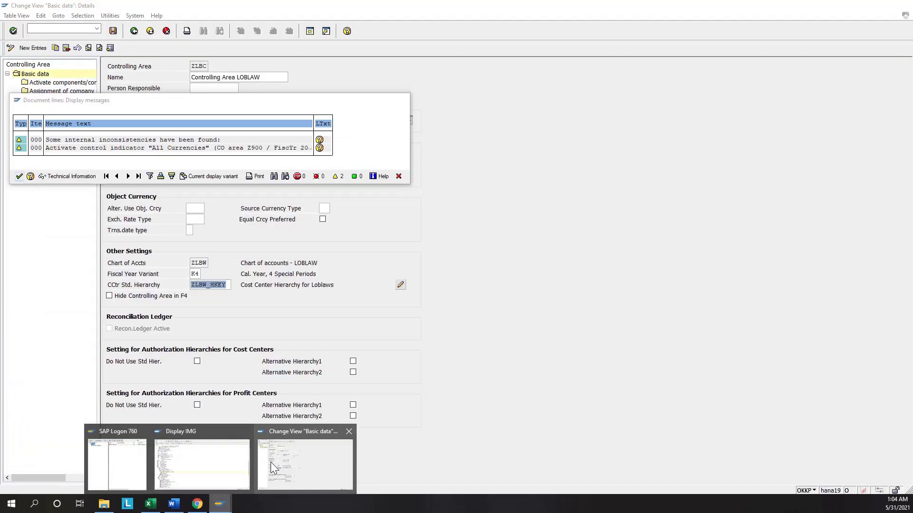
pyautogui.click(270, 462)
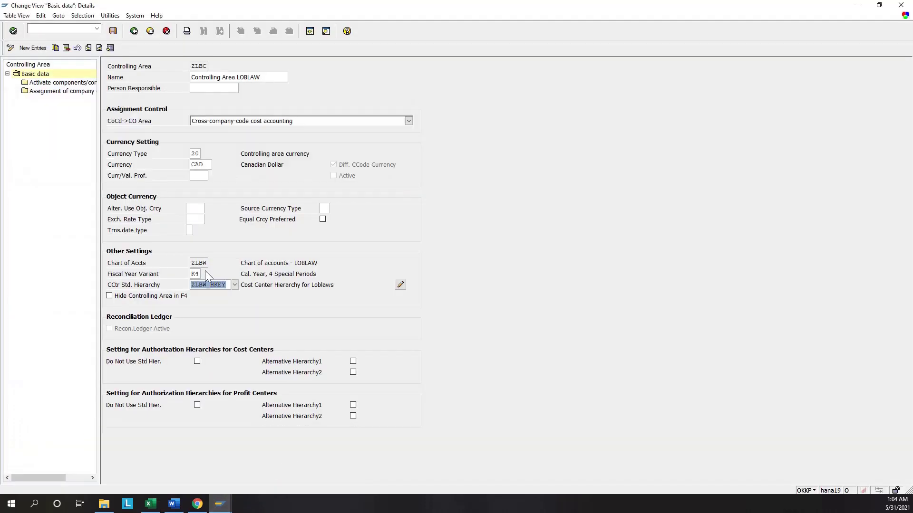
pyautogui.click(85, 29)
pyautogui.write('/NOK')
pyautogui.write('KP')
pyautogui.press('Return')
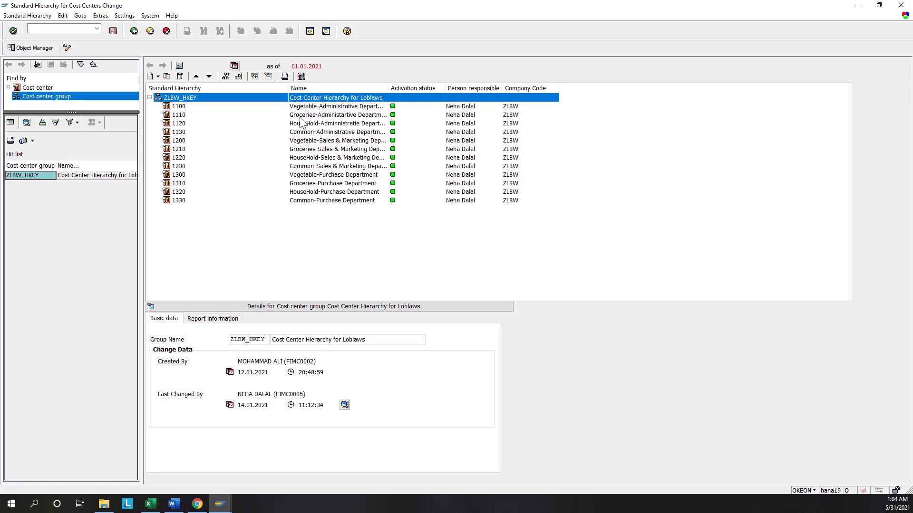
# Review the cost element group and Misc rows: clearing account GSP_KD and default profit center FAGL3KEH
pyautogui.click(150, 505)
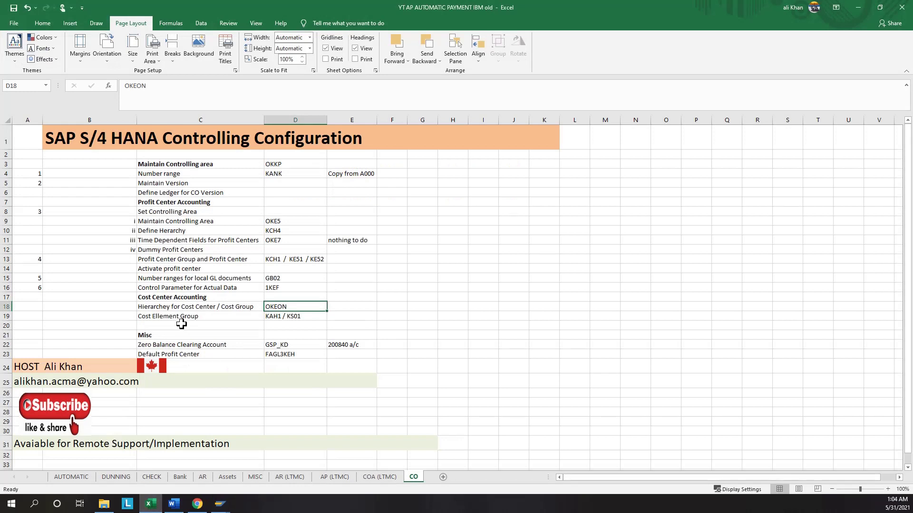
pyautogui.click(300, 317)
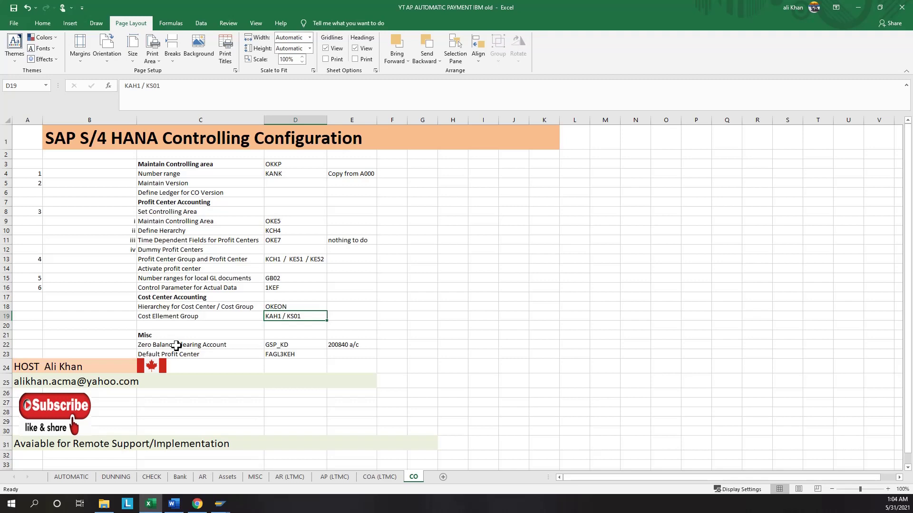
pyautogui.moveTo(177, 346); pyautogui.dragTo(341, 356)
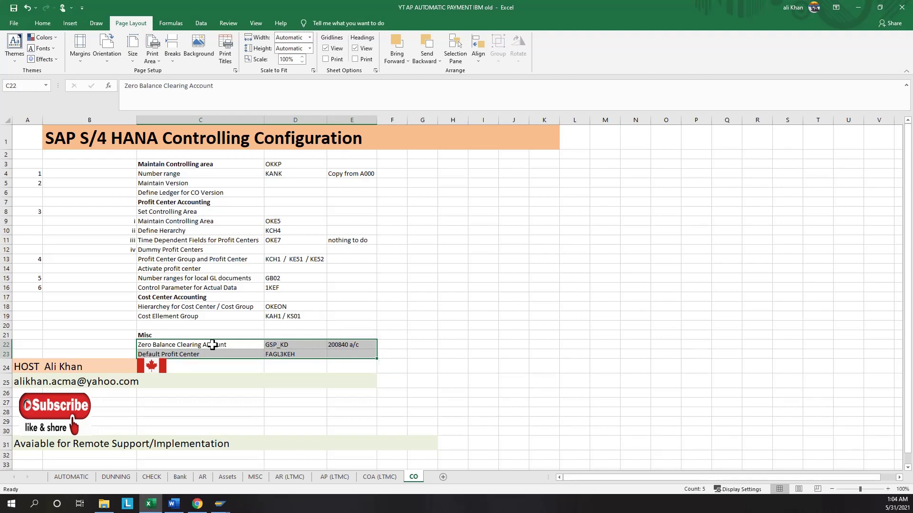
pyautogui.click(334, 345)
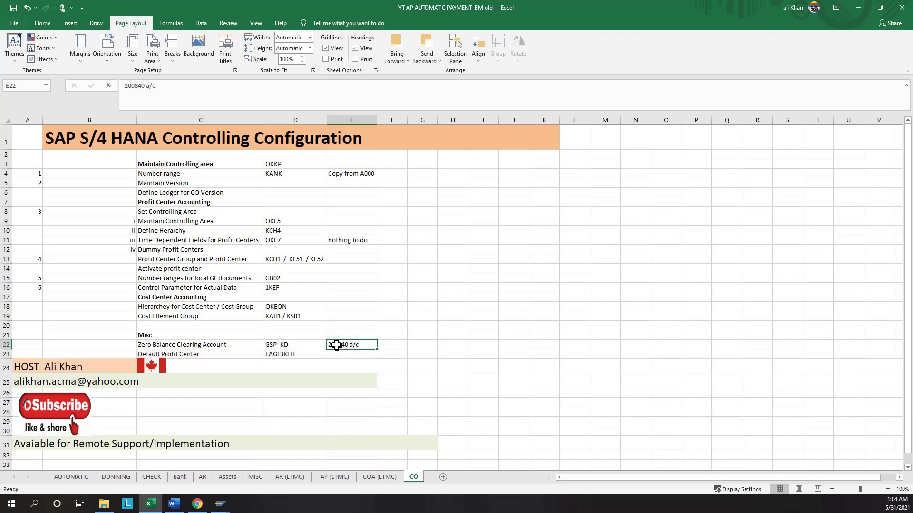
pyautogui.click(292, 357)
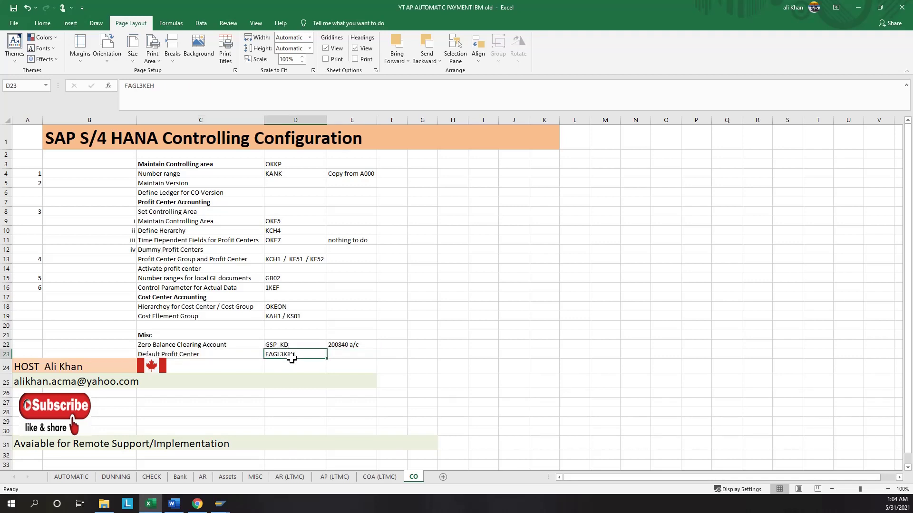